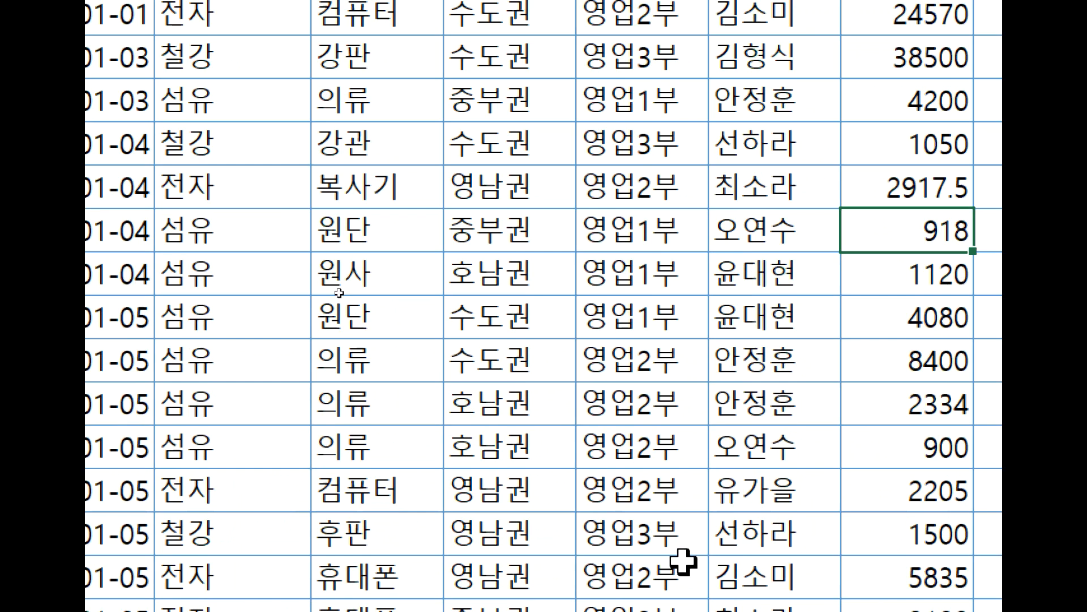
Step: Review the sales table on the Data sheet, highlighting its 날짜, 카테고리 and 상품명 columns one after another
{"action": "left_click", "coordinate": [355, 74]}
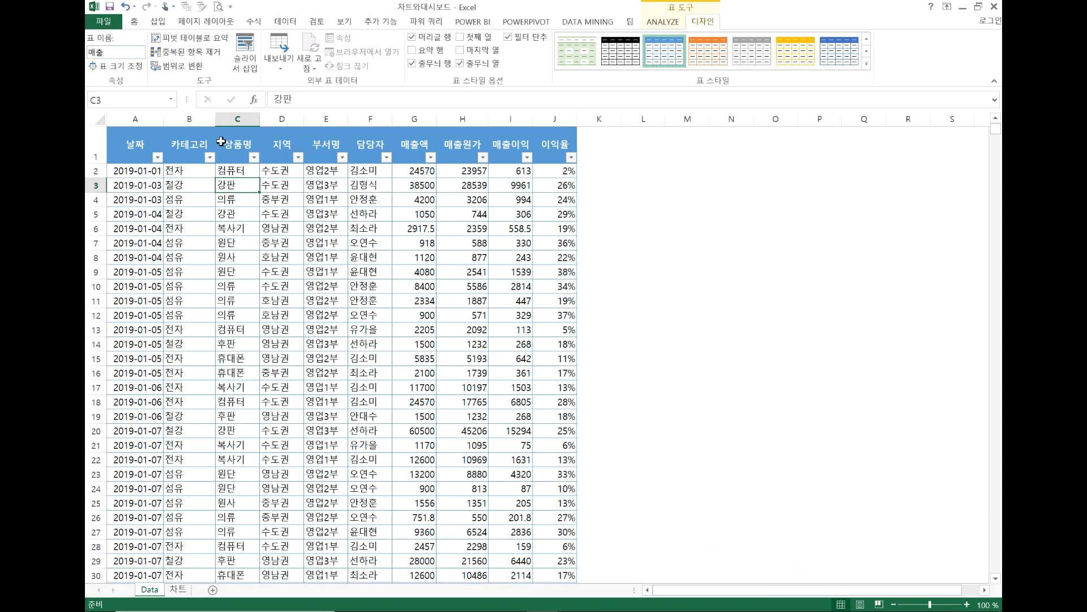
{"action": "left_click", "coordinate": [407, 399]}
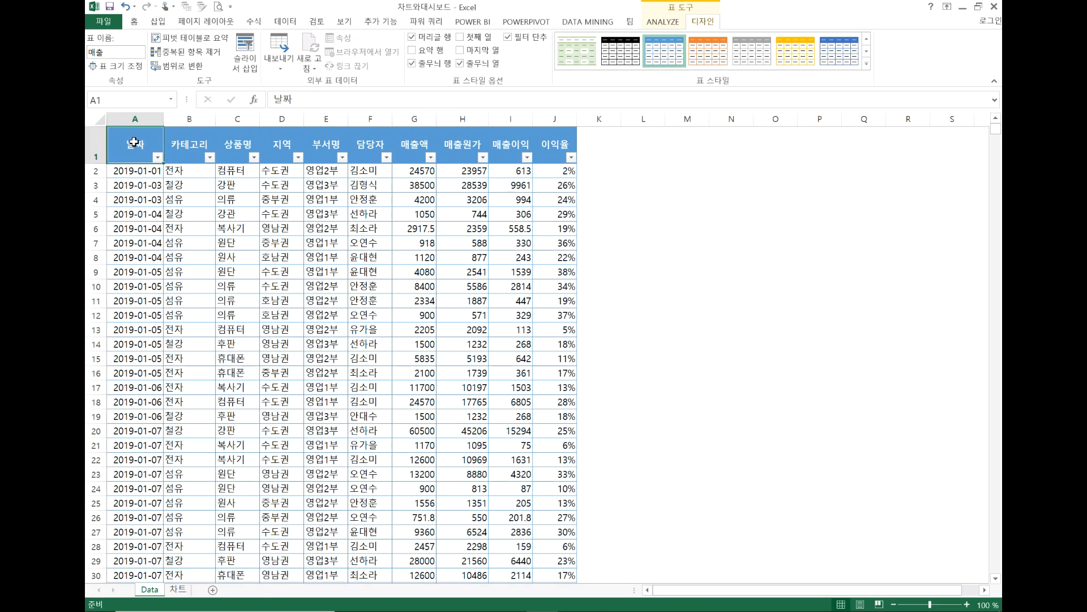
{"action": "left_click", "coordinate": [143, 121]}
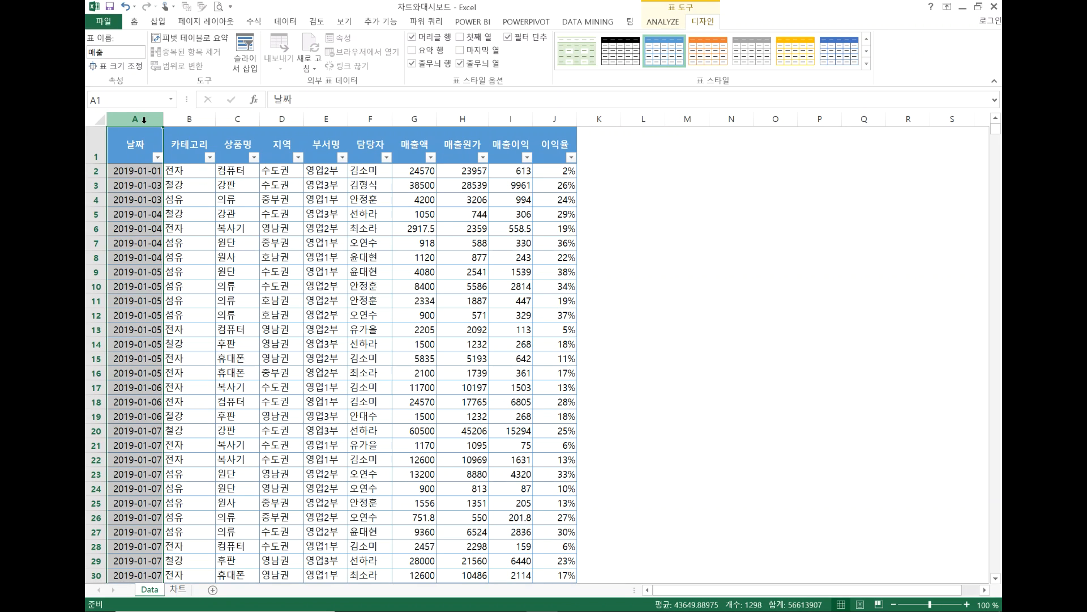
{"action": "left_click", "coordinate": [195, 120]}
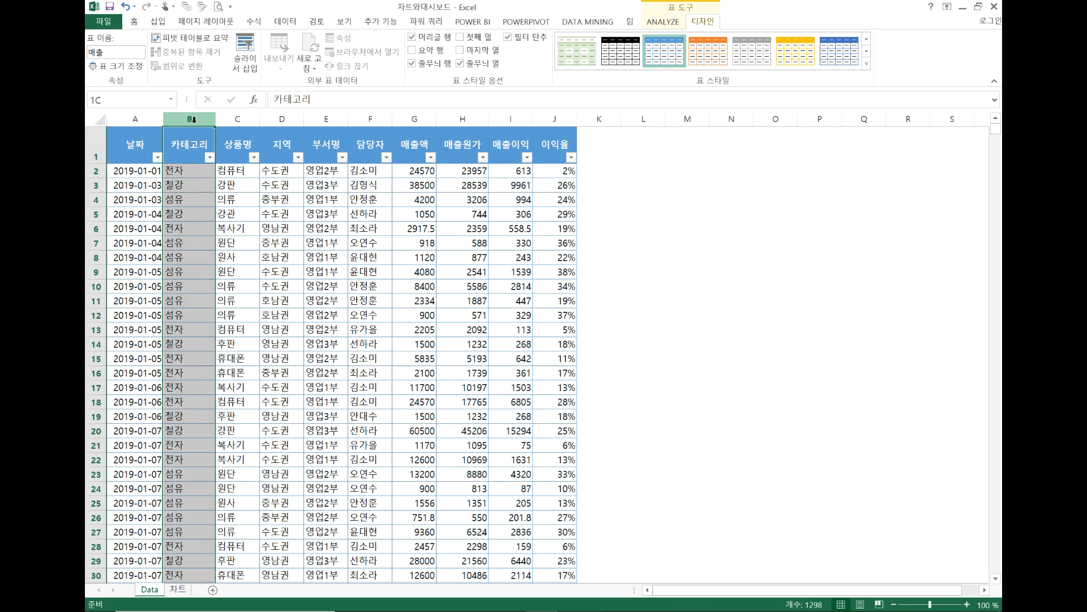
{"action": "left_click", "coordinate": [244, 120]}
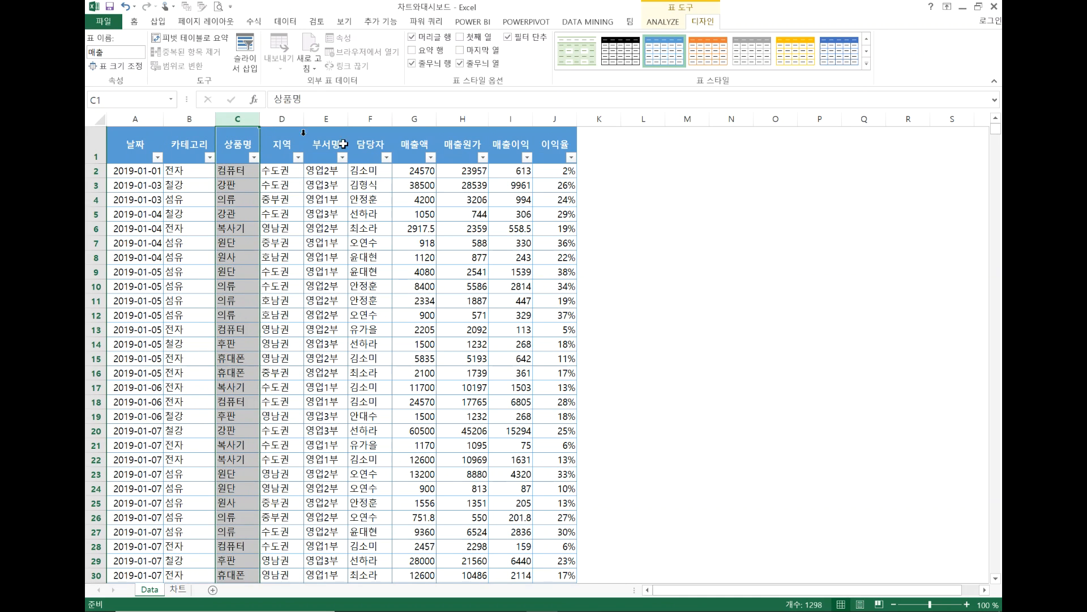
Step: Write the structured reference syntax note 표이름[필드명] in cell M5 beside the table
{"action": "left_click", "coordinate": [679, 211]}
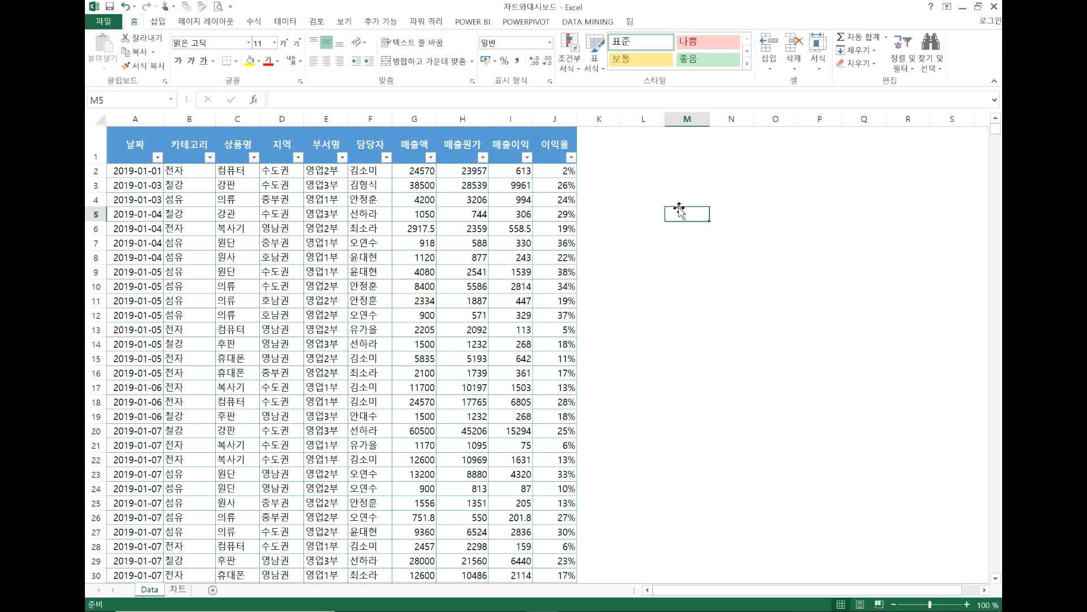
{"action": "type", "text": "표이름"}
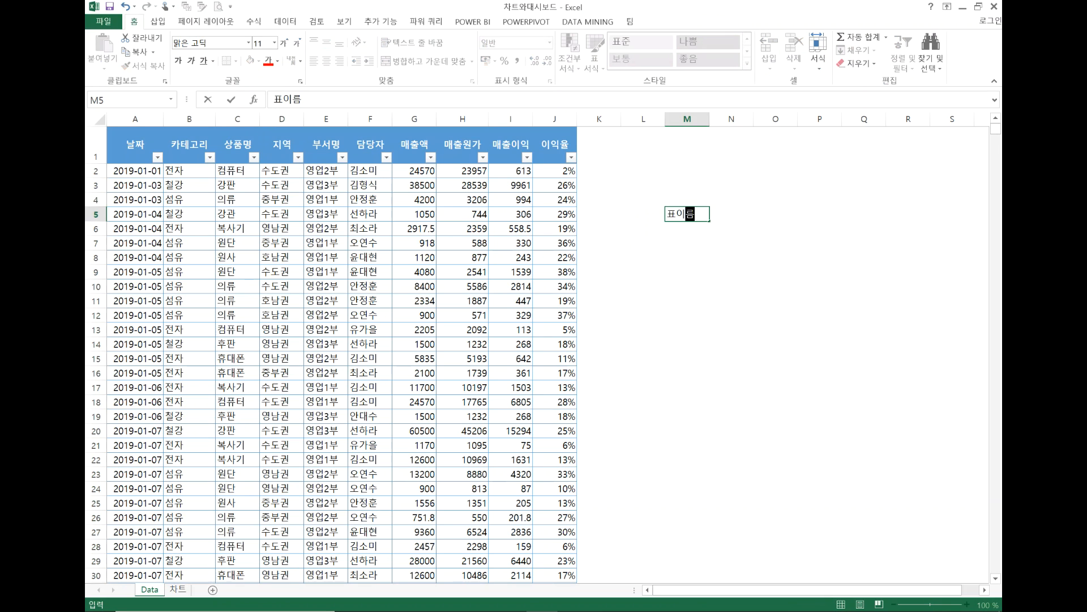
{"action": "type", "text": "["}
{"action": "type", "text": "피"}
{"action": "type", "text": "ㄹ드명"}
{"action": "type", "text": "]"}
{"action": "left_click", "coordinate": [701, 253]}
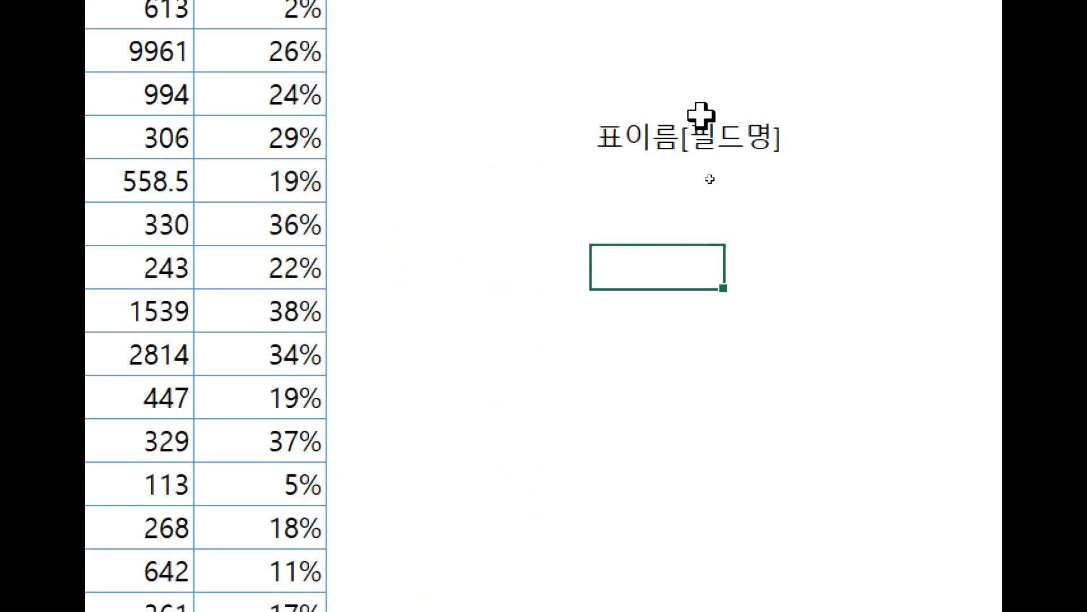
{"action": "left_click", "coordinate": [603, 168]}
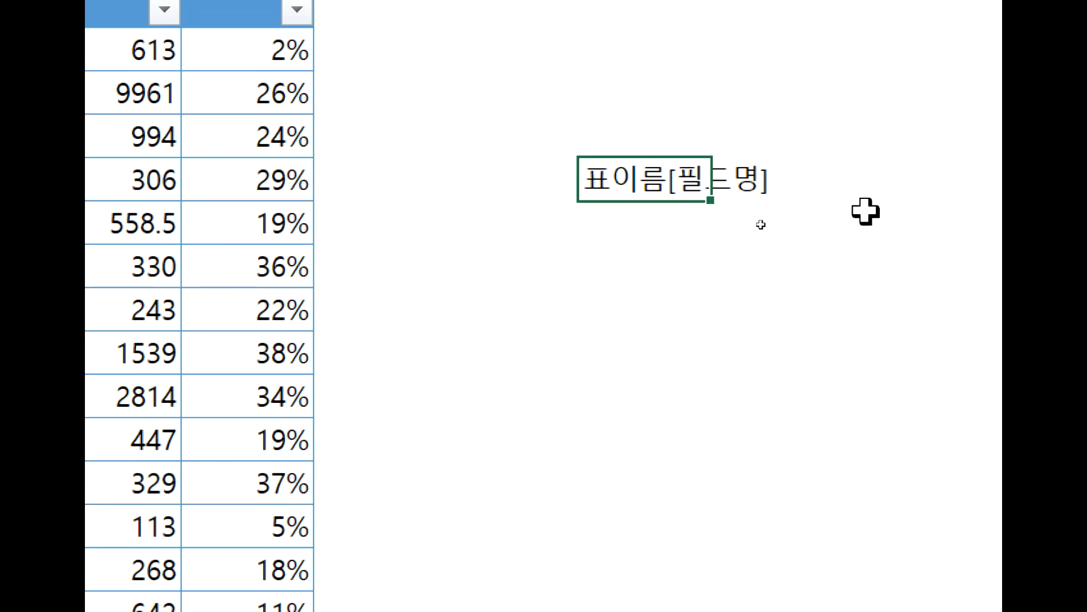
{"action": "left_click", "coordinate": [749, 186]}
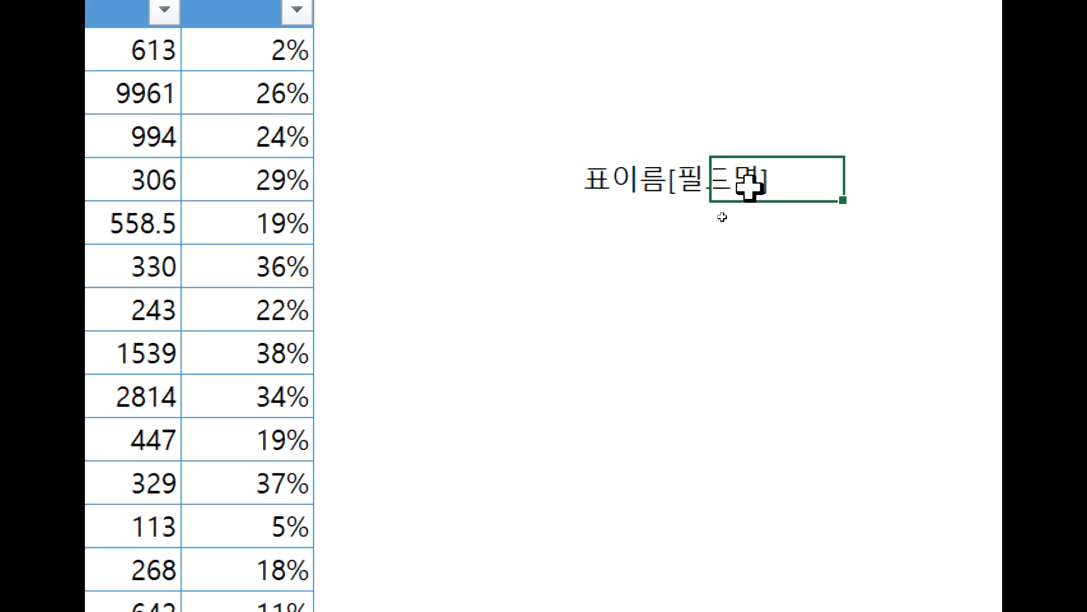
{"action": "left_click", "coordinate": [772, 290]}
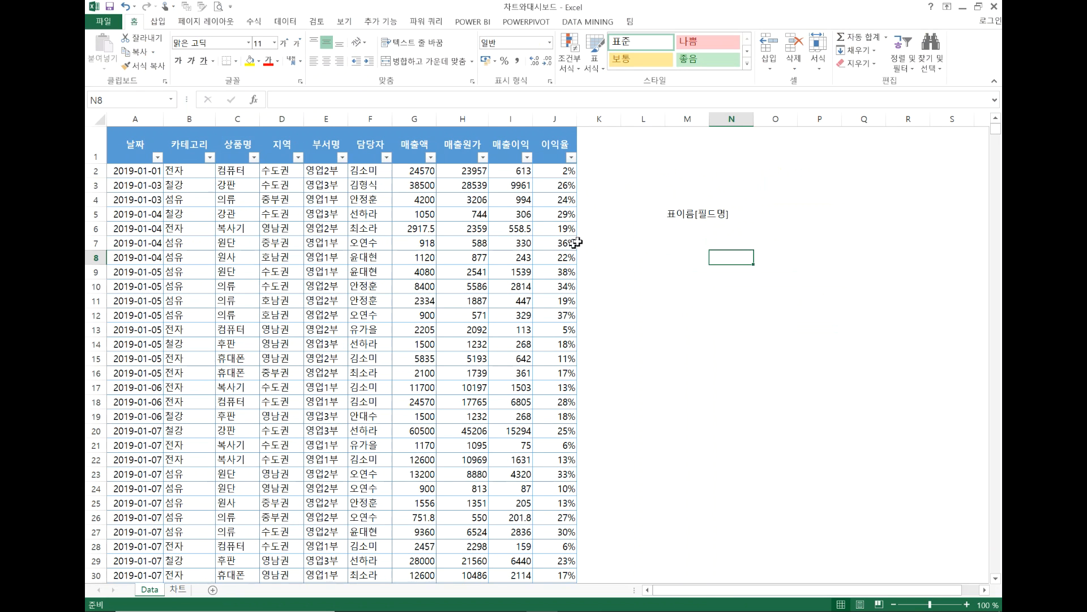
Step: Enter the ordinary range reference A1:A1298 as a text note in cell M7
{"action": "left_click", "coordinate": [688, 239]}
{"action": "type", "text": "ㅇ"}
{"action": "key", "text": "BackSpace"}
{"action": "type", "text": "A1:"}
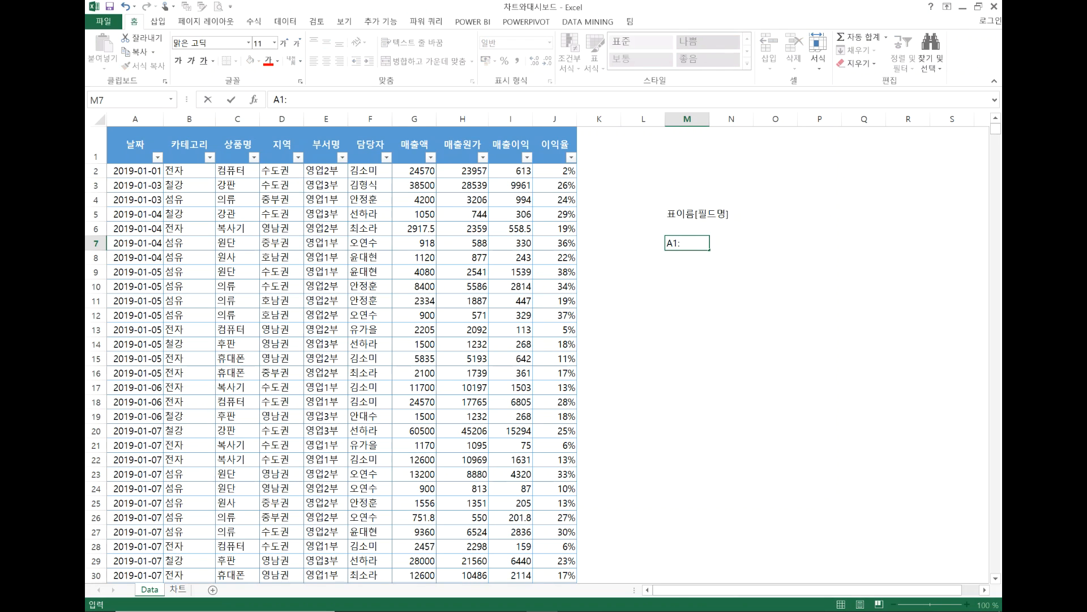
{"action": "type", "text": "A1298"}
{"action": "key", "text": "Return"}
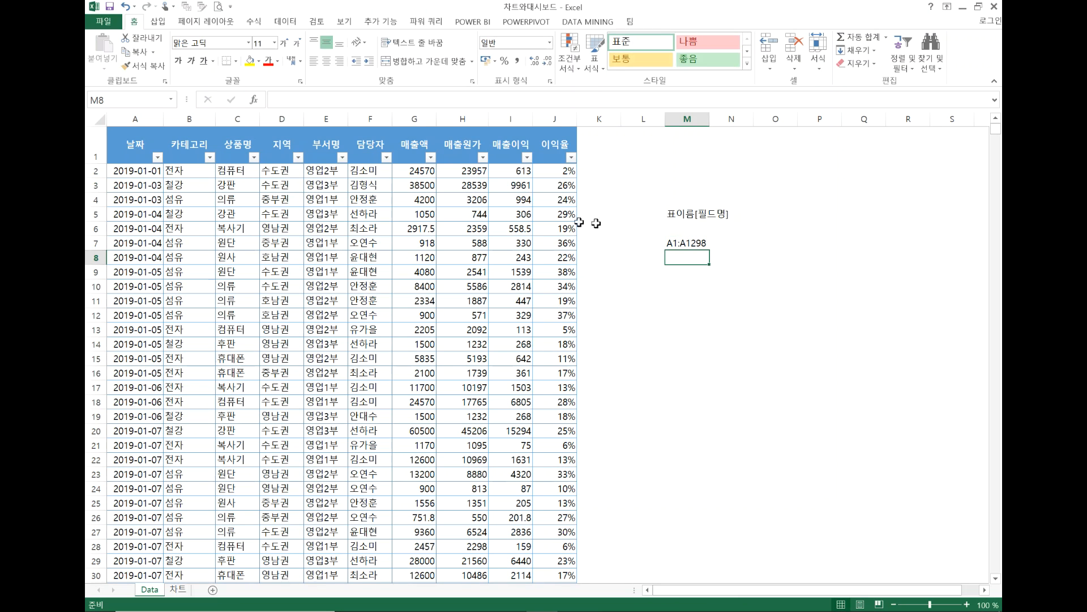
Step: Check how far the 날짜 column's data extends and return to the A1:A1298 note
{"action": "left_click", "coordinate": [155, 176]}
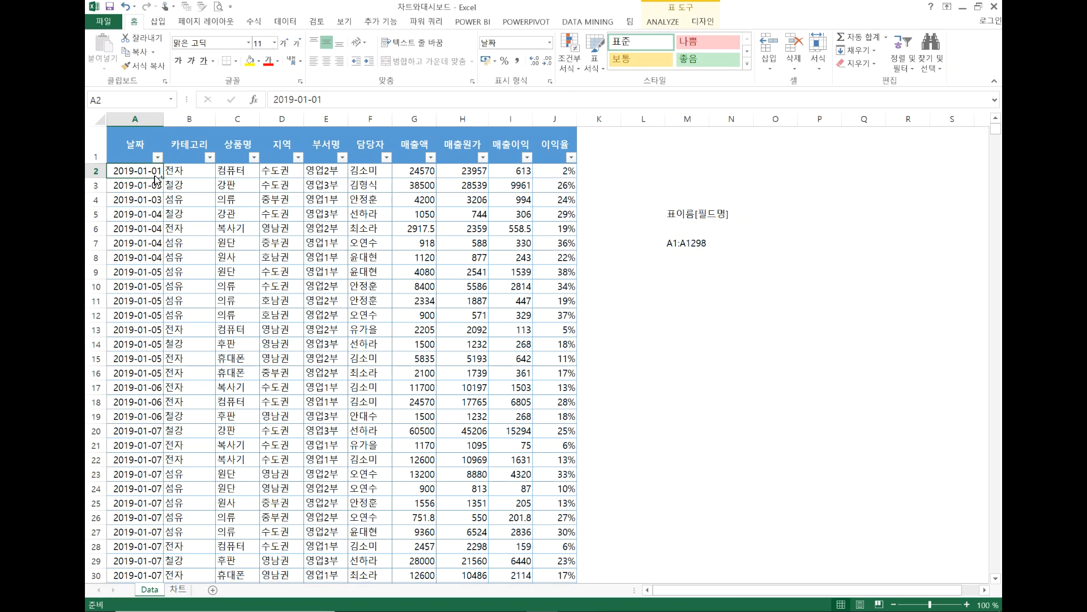
{"action": "key", "text": "ctrl+Down"}
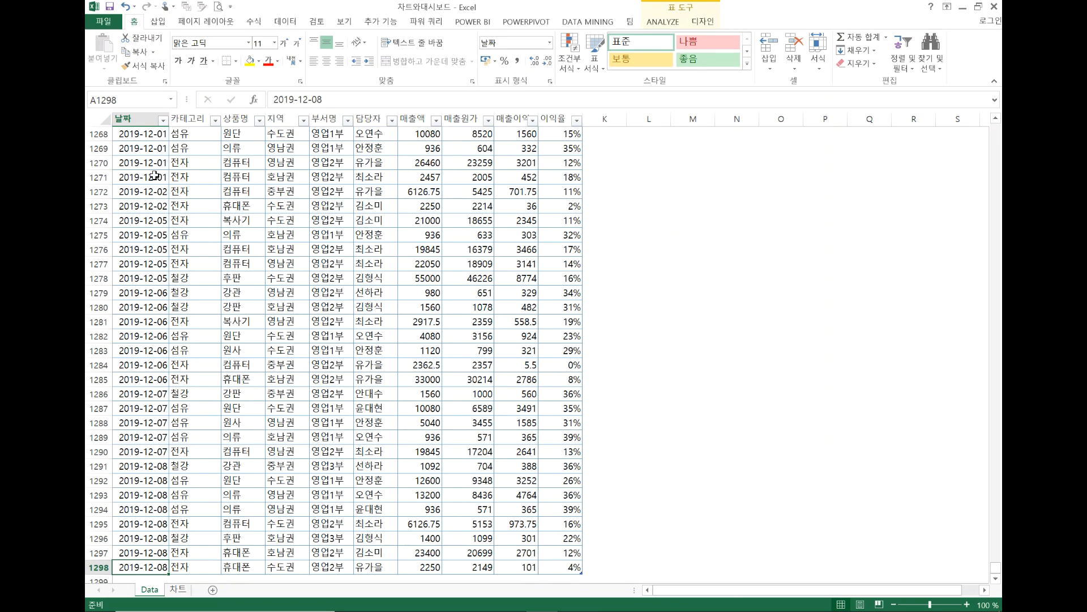
{"action": "key", "text": "ctrl+Up"}
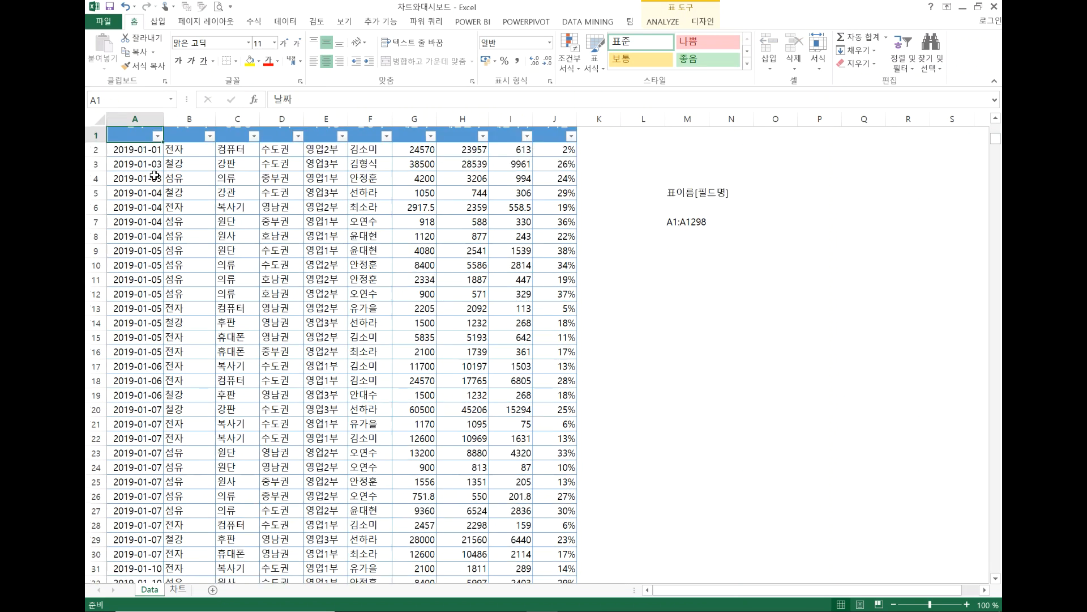
{"action": "left_click", "coordinate": [669, 243]}
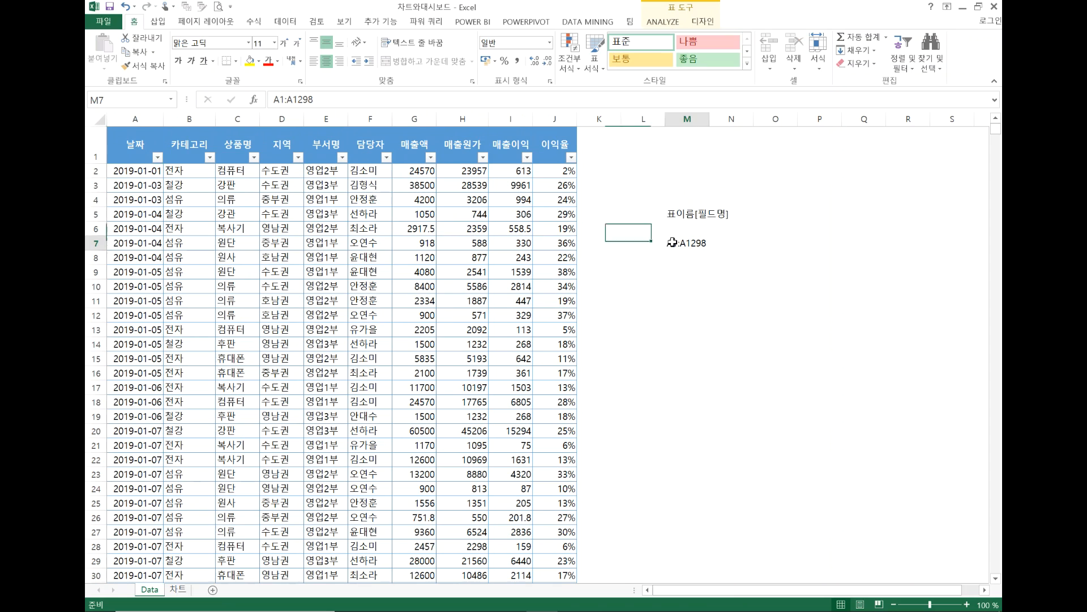
Step: Enter the structured reference example 매출[날짜] as a text note in cell M9
{"action": "left_click", "coordinate": [680, 271]}
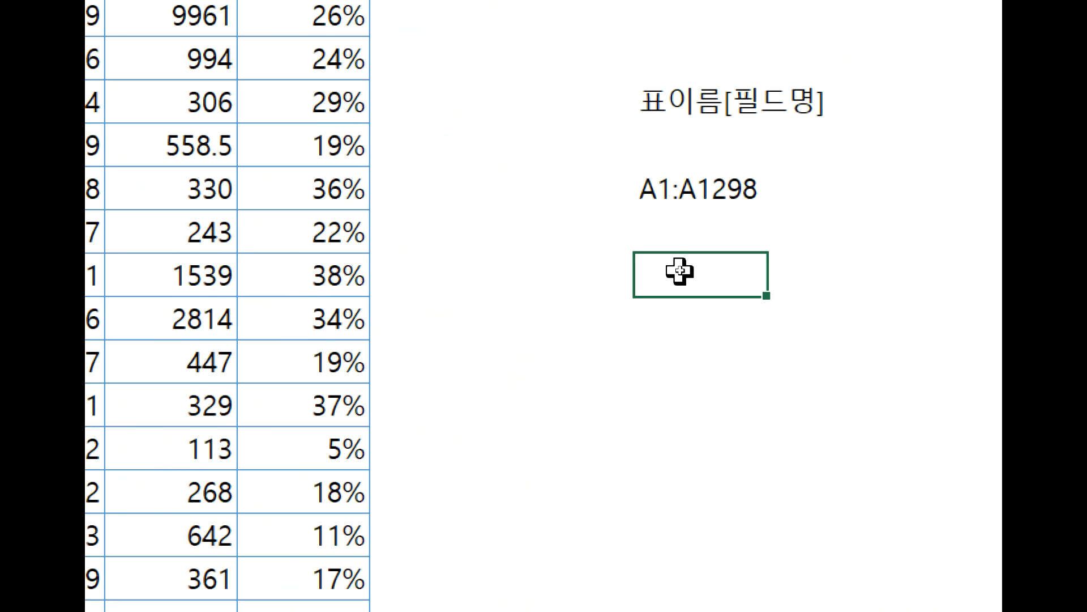
{"action": "type", "text": "ao"}
{"action": "key", "text": "BackSpace"}
{"action": "key", "text": "BackSpace"}
{"action": "type", "text": "매출["}
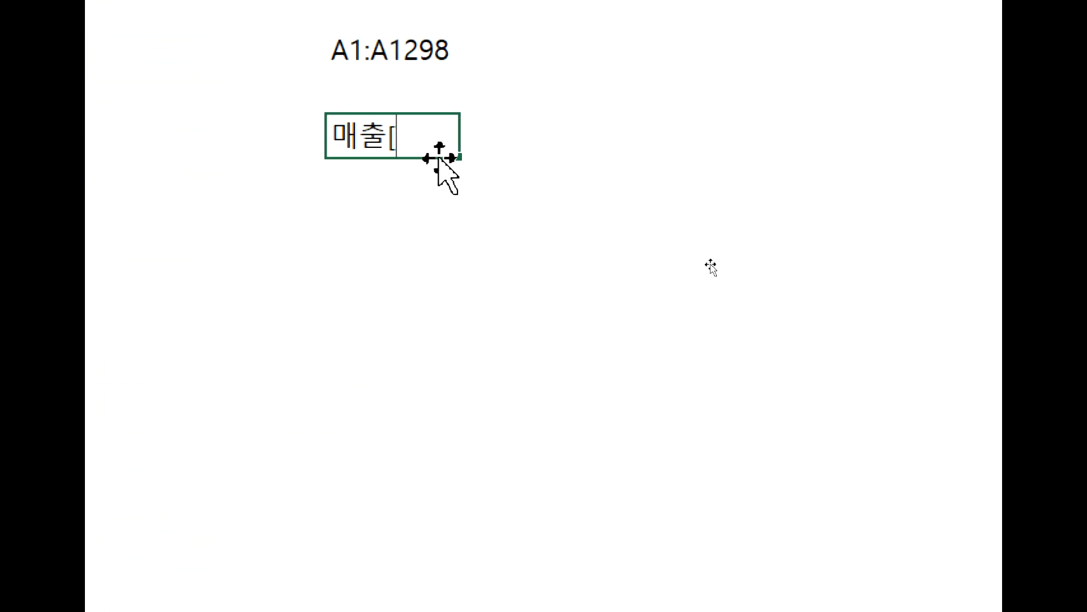
{"action": "type", "text": "날짜]"}
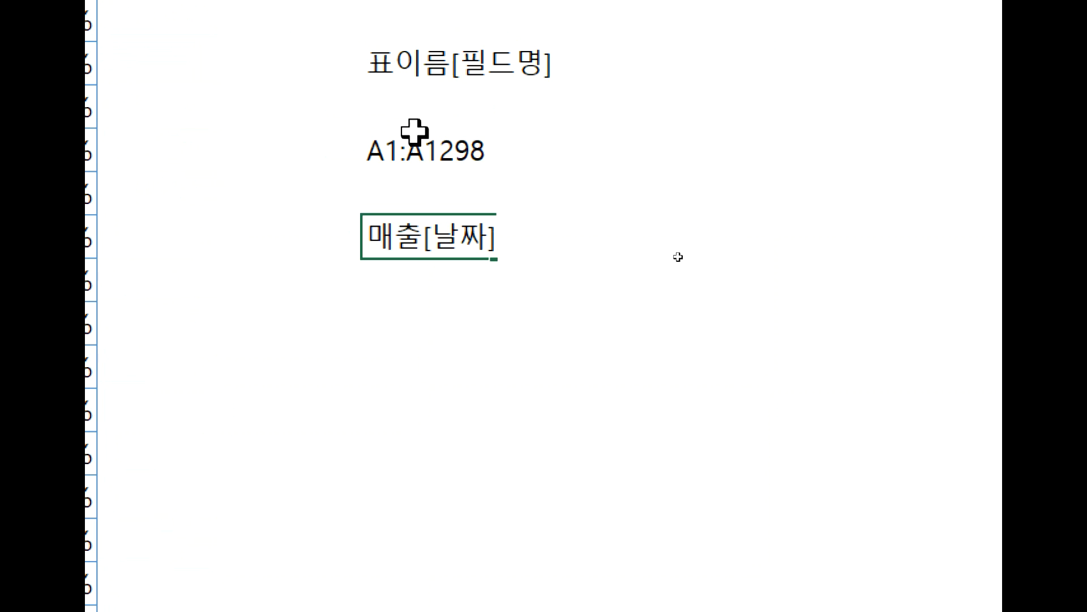
{"action": "key", "text": "Up"}
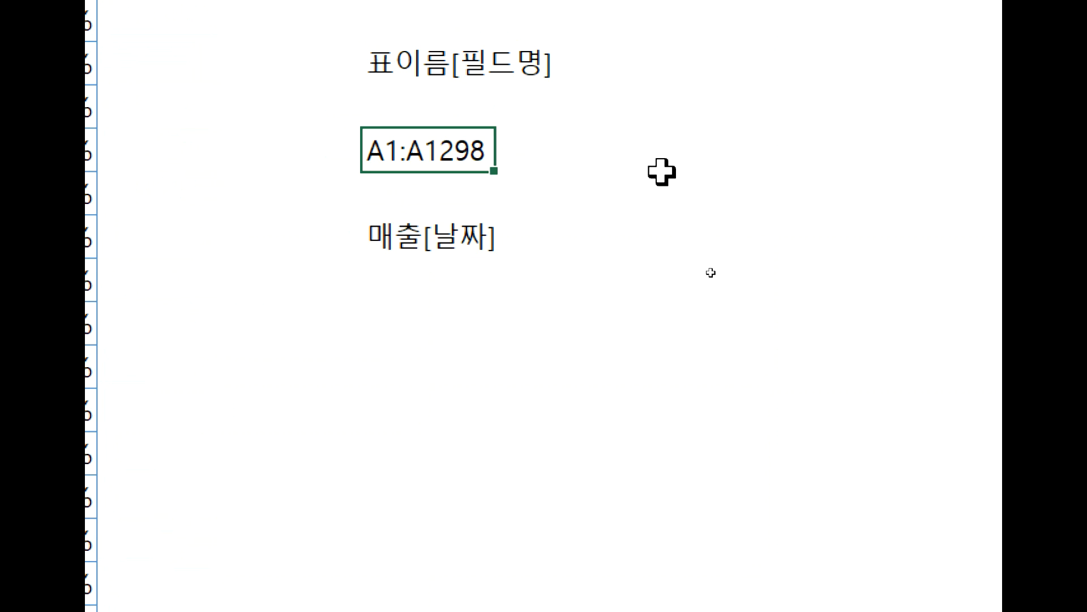
{"action": "left_click", "coordinate": [425, 249]}
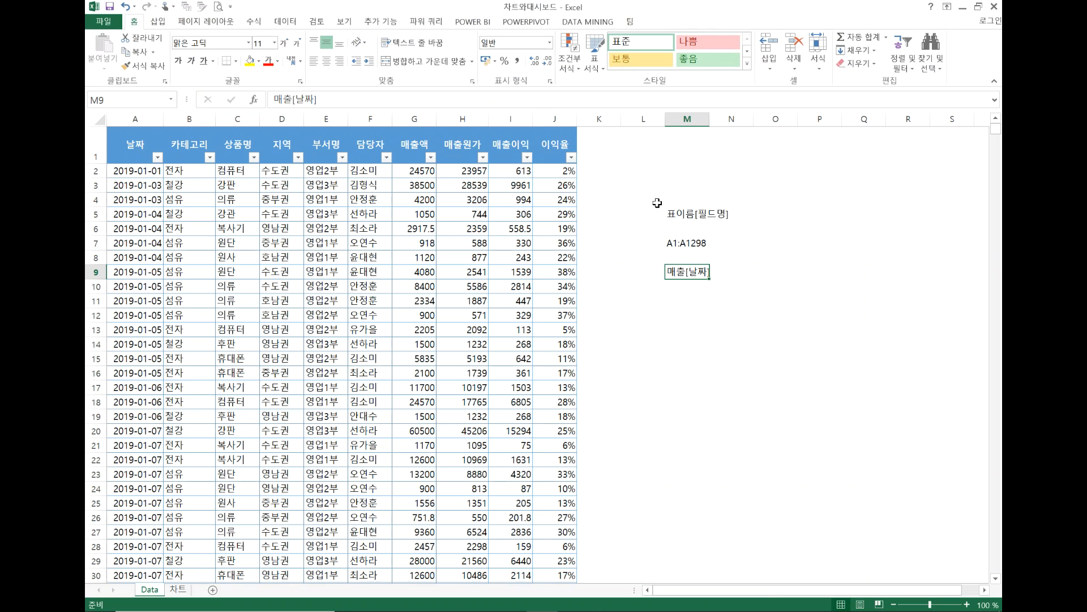
Step: Clear the example notes from the cell range L4:O12 beside the table
{"action": "left_click_drag", "start_coordinate": [657, 203], "coordinate": [771, 311]}
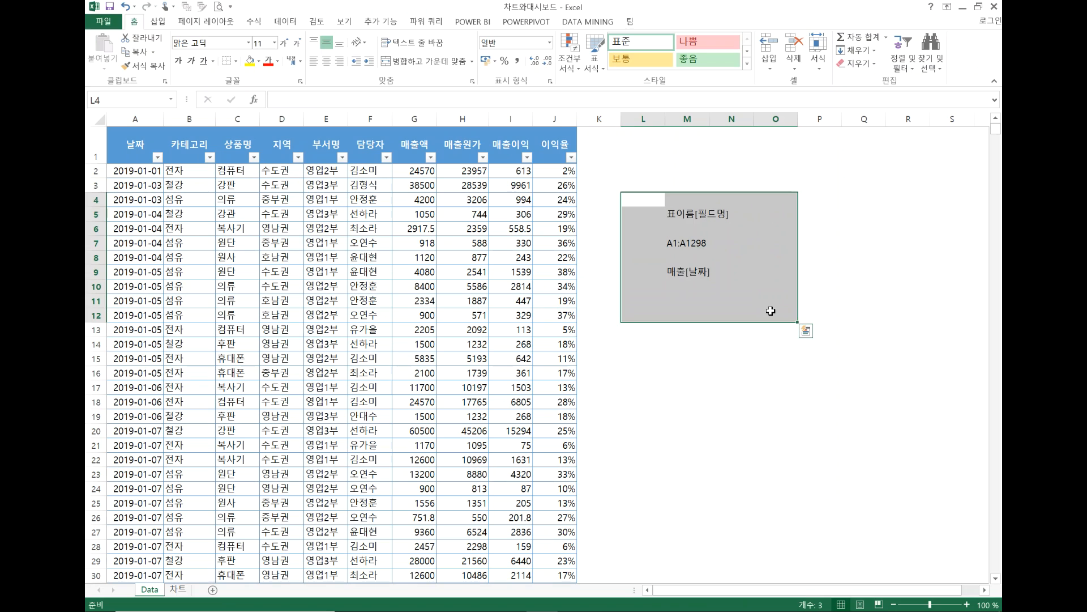
{"action": "key", "text": "Delete"}
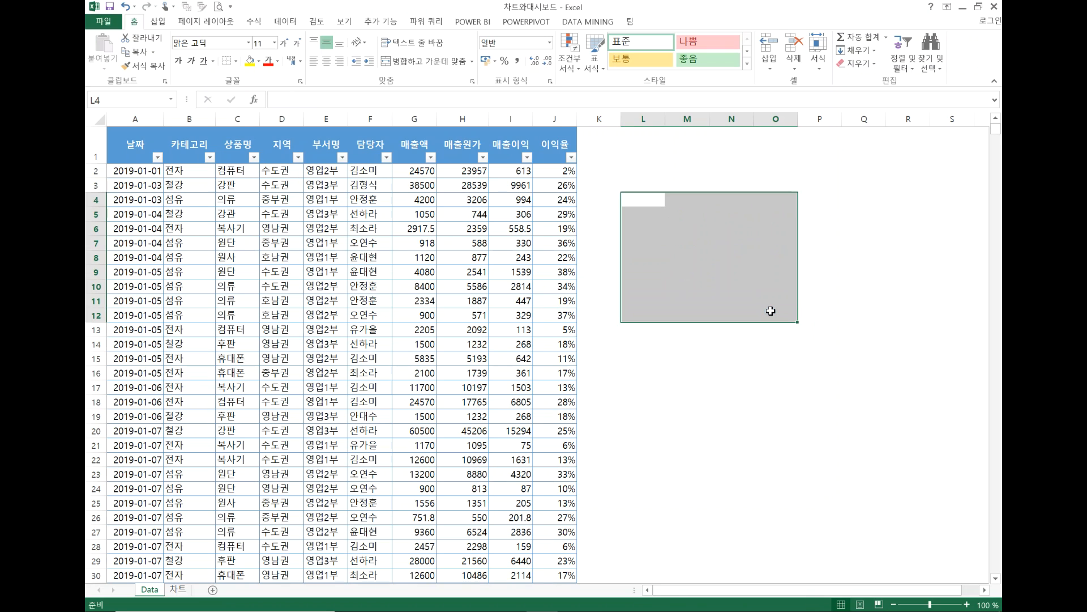
{"action": "left_click", "coordinate": [770, 311]}
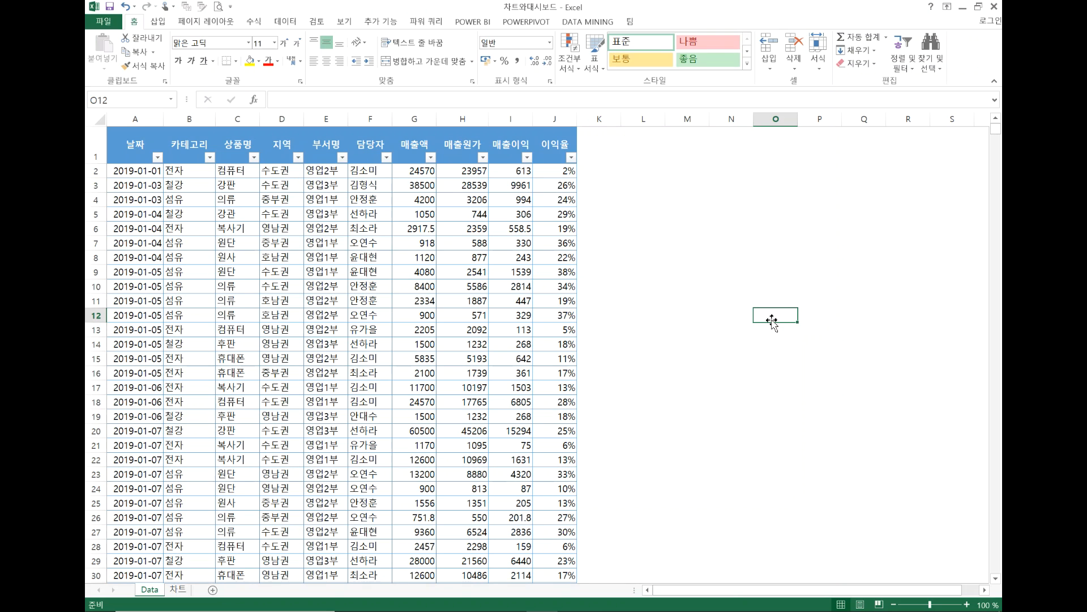
{"action": "left_click", "coordinate": [652, 232]}
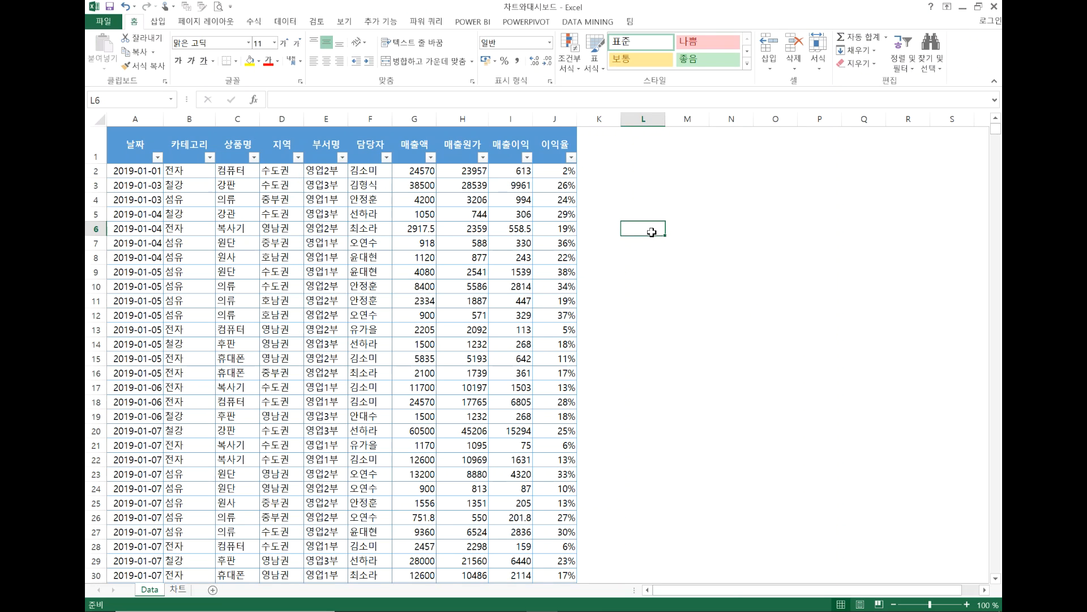
Step: Switch to the 차트 sheet and examine the 카테고리 and 매출 summary table, including the empty sales cell for 전자
{"action": "left_click", "coordinate": [452, 292]}
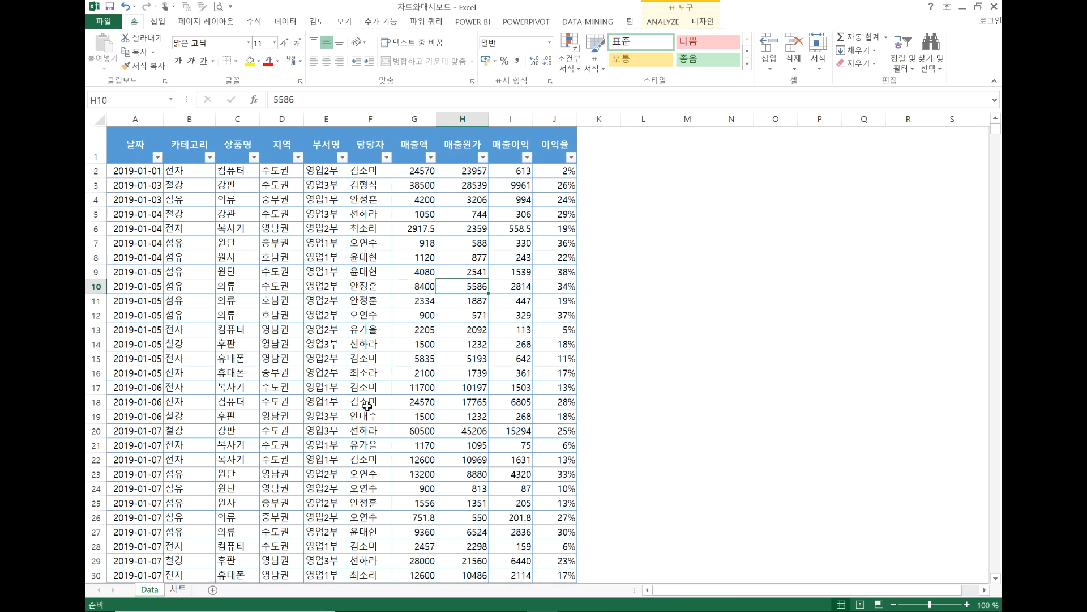
{"action": "left_click", "coordinate": [177, 589]}
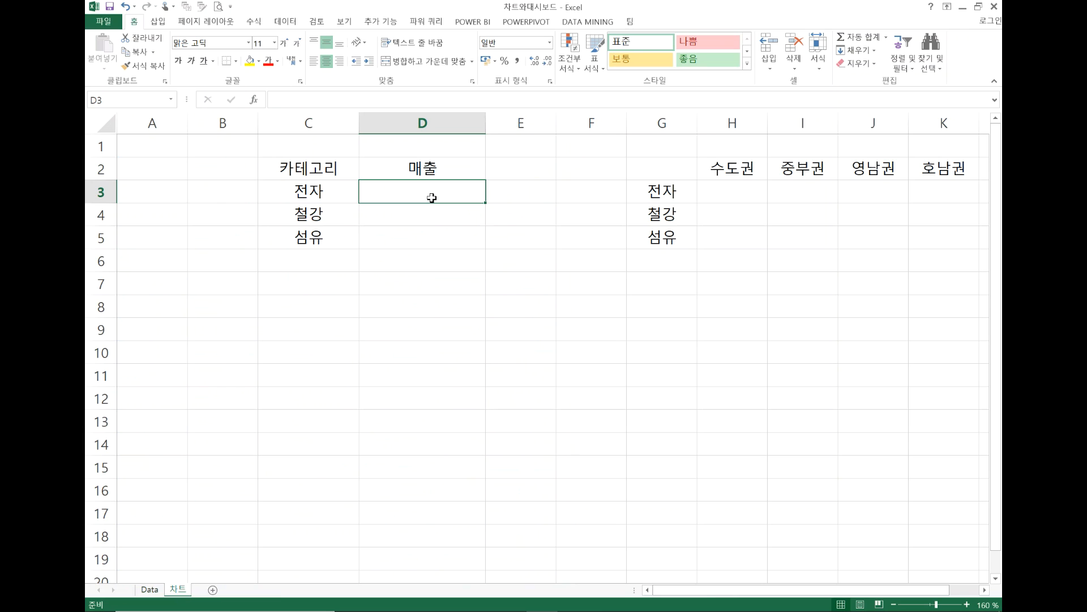
{"action": "left_click", "coordinate": [331, 199]}
{"action": "left_click", "coordinate": [408, 173]}
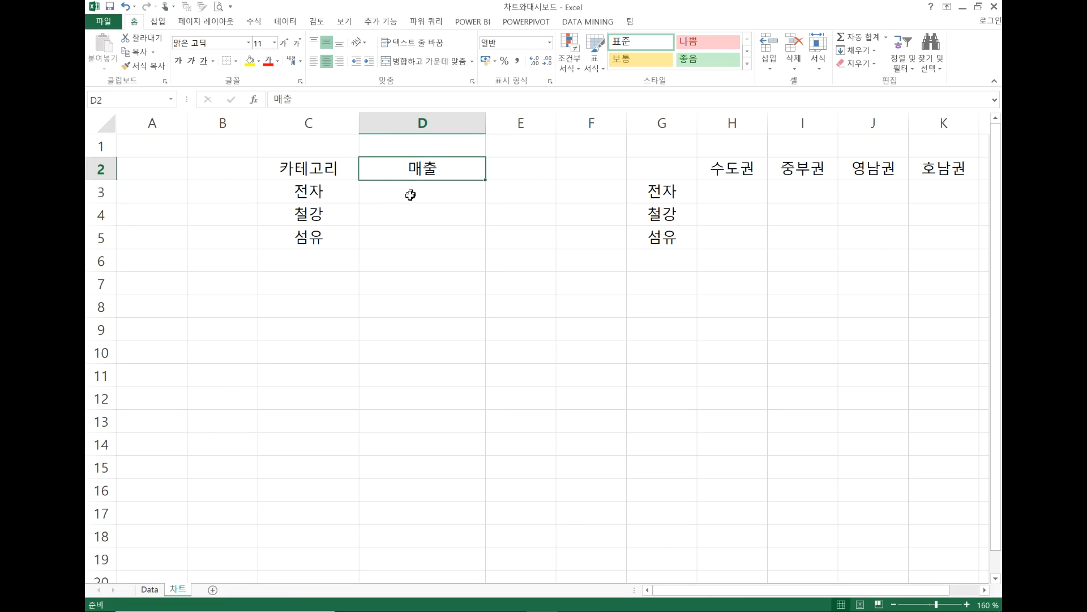
{"action": "left_click", "coordinate": [410, 196]}
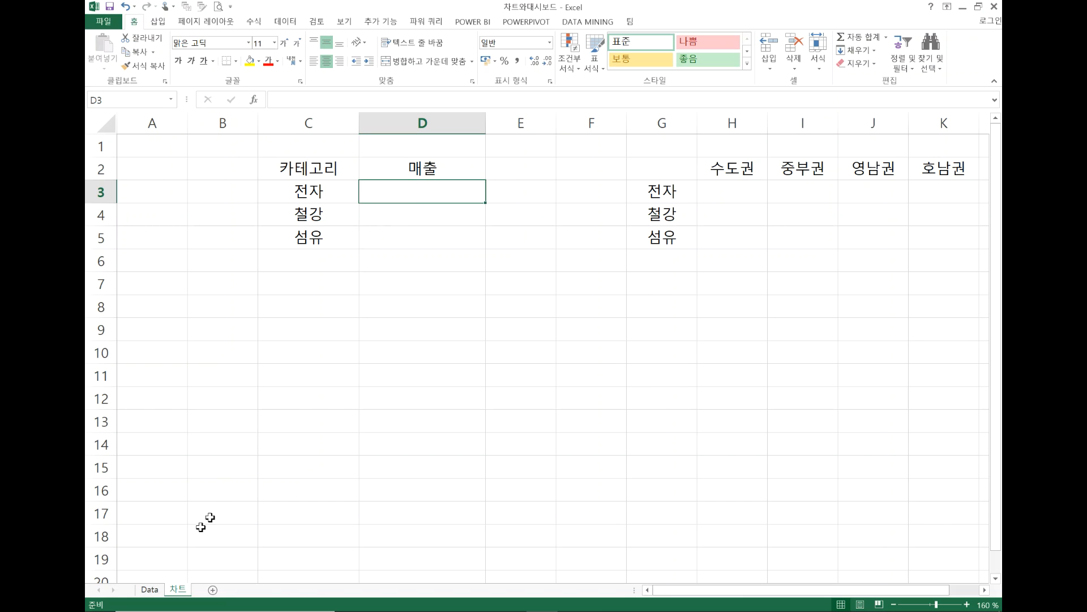
Step: Return to the Data sheet and highlight the 전자 entries B2, B6 and B13 in the 카테고리 column
{"action": "left_click", "coordinate": [153, 590]}
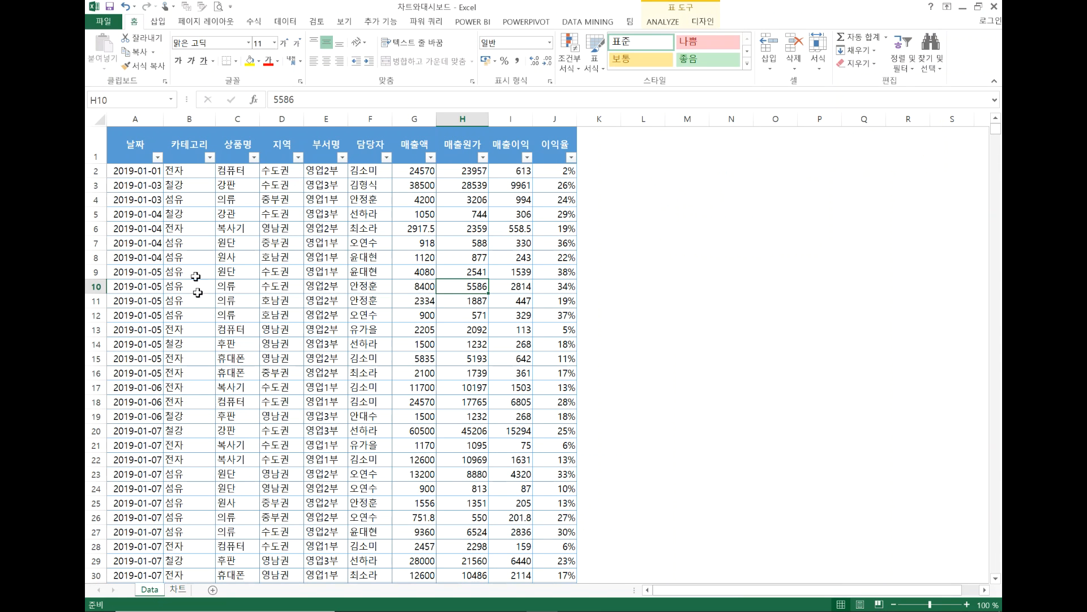
{"action": "left_click", "coordinate": [195, 123]}
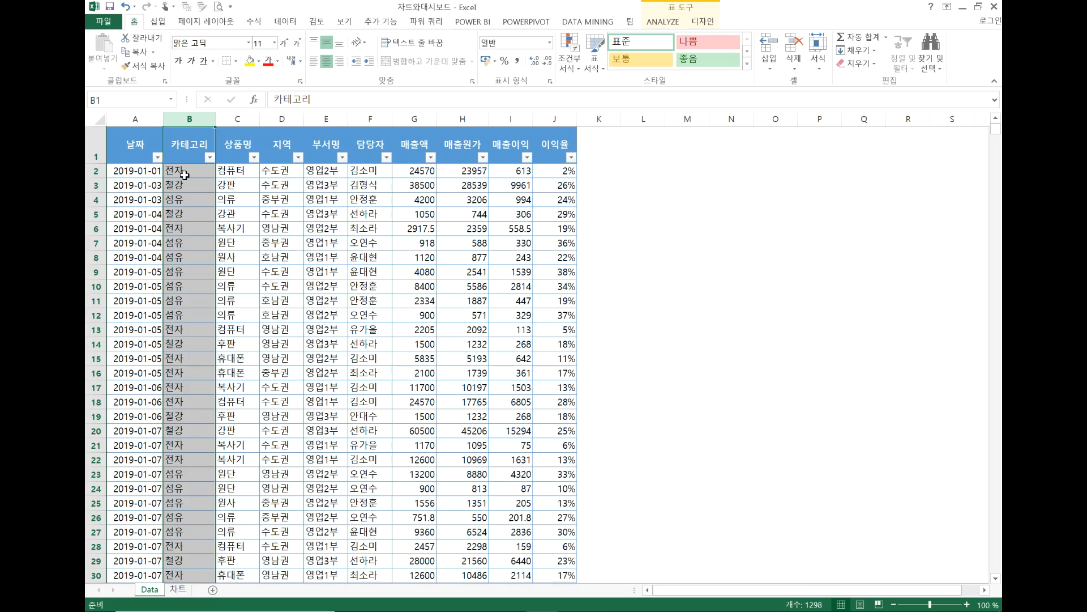
{"action": "left_click", "coordinate": [185, 175]}
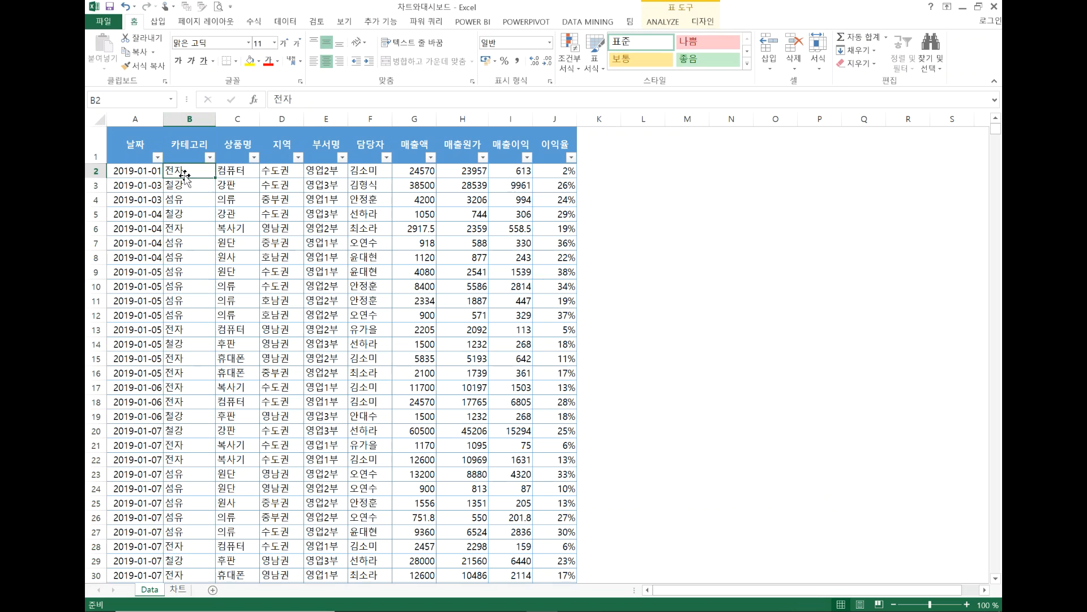
{"action": "left_click", "coordinate": [191, 229], "text": "ctrl"}
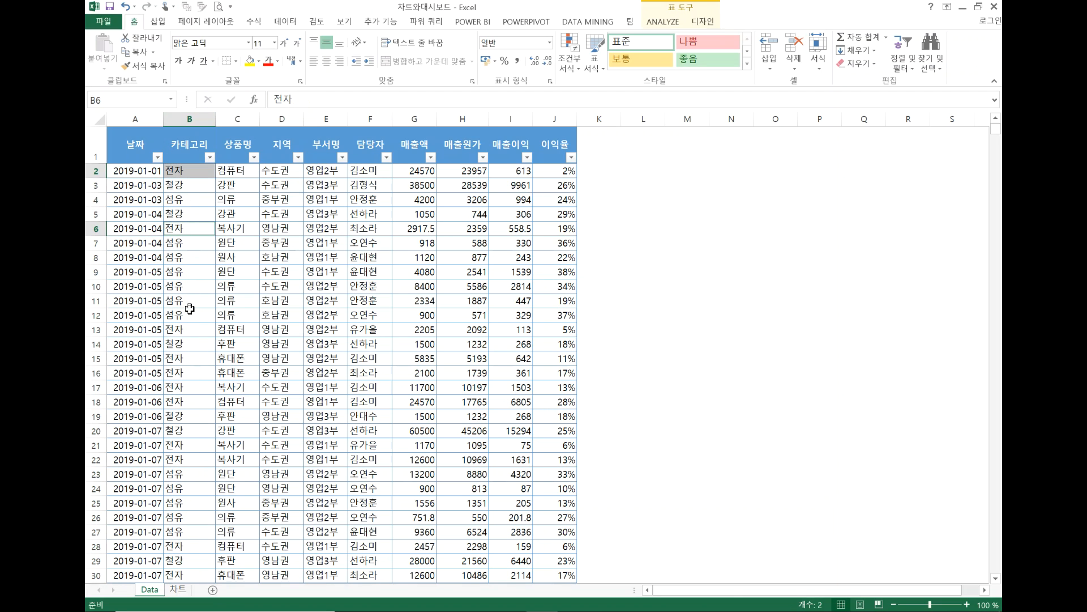
{"action": "left_click", "coordinate": [190, 327], "text": "ctrl"}
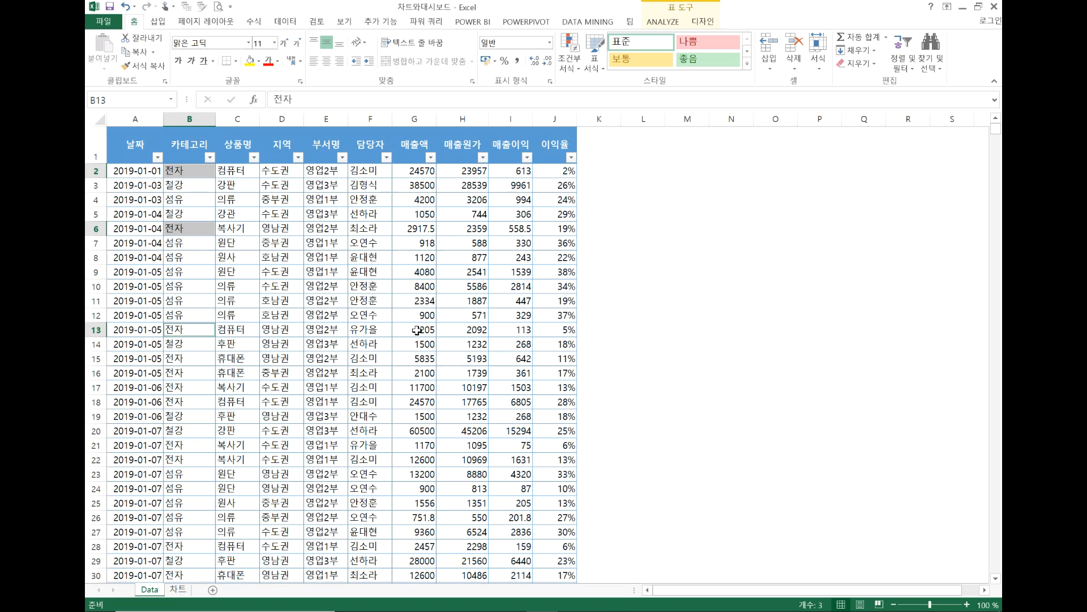
Step: Switch to the 차트 sheet and examine the 카테고리 sales summary and the category-by-region table, including its empty 전자 cells
{"action": "left_click", "coordinate": [179, 591]}
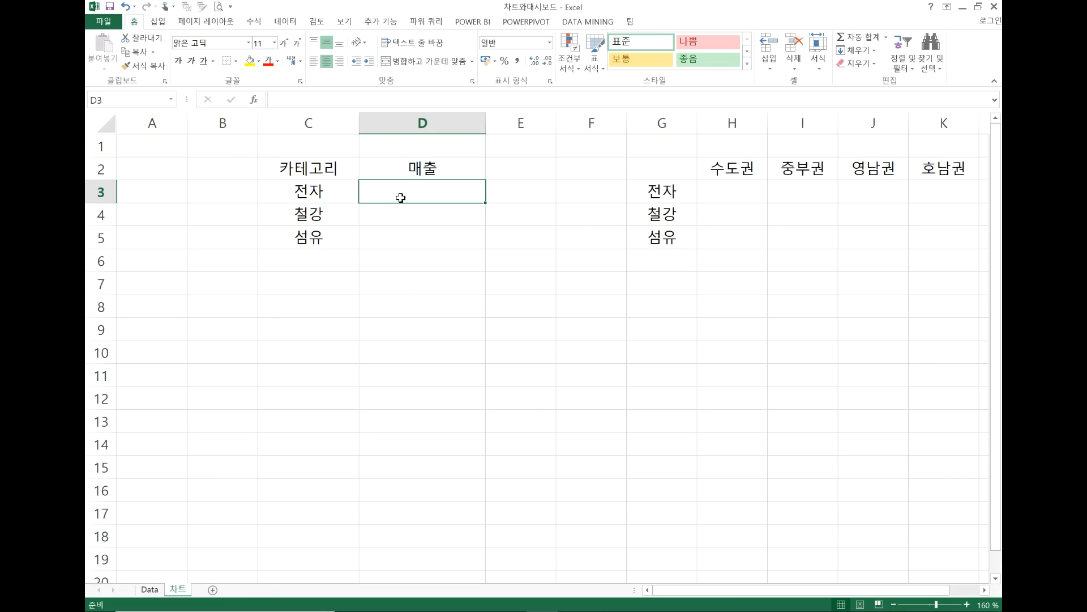
{"action": "left_click_drag", "start_coordinate": [331, 168], "coordinate": [400, 233]}
{"action": "left_click", "coordinate": [325, 187]}
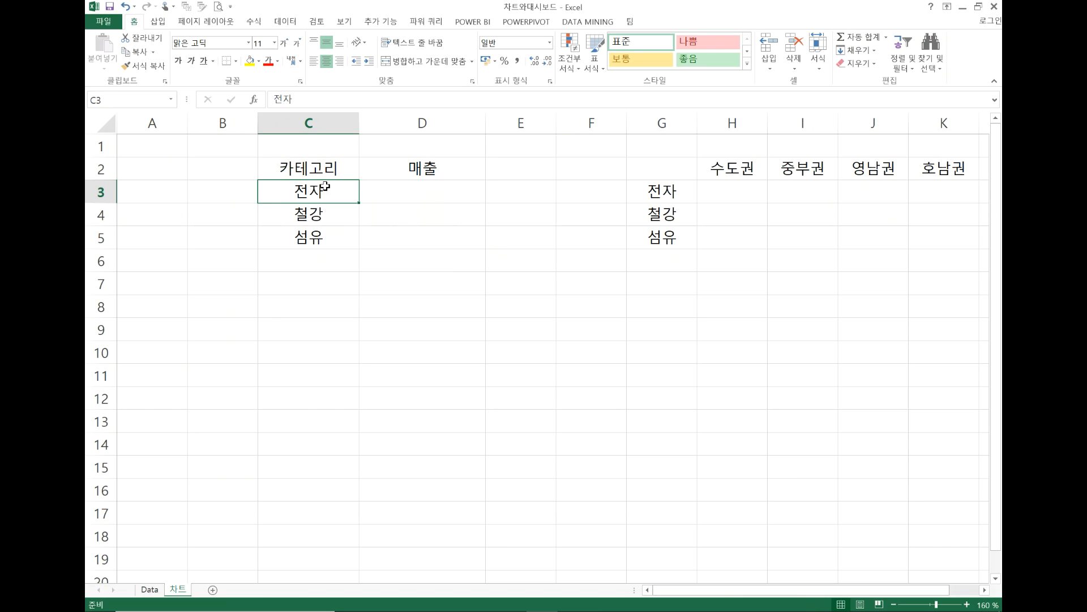
{"action": "left_click", "coordinate": [784, 191]}
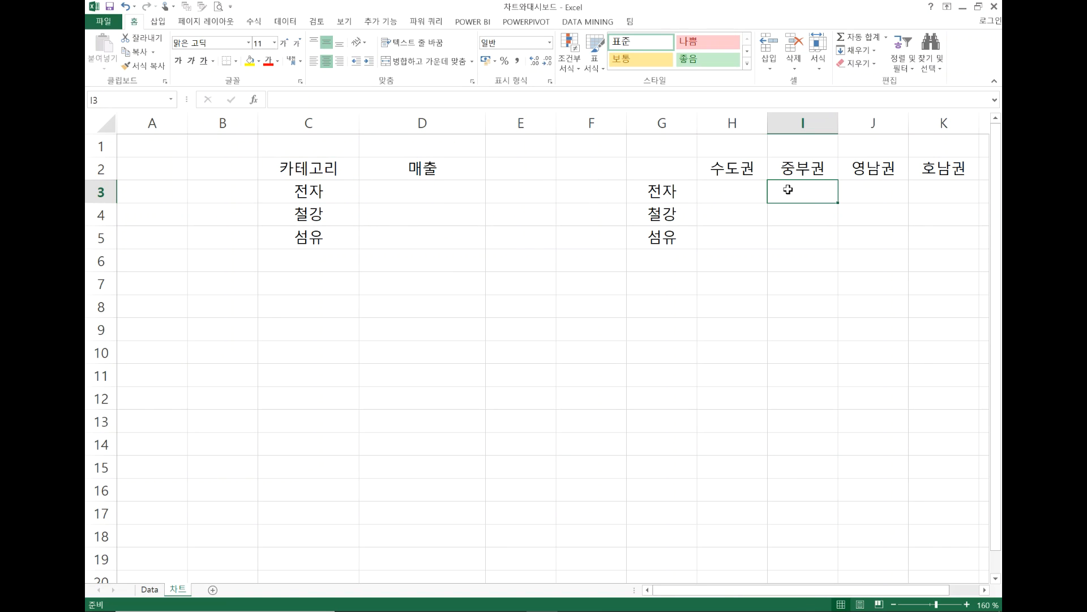
{"action": "left_click", "coordinate": [662, 143]}
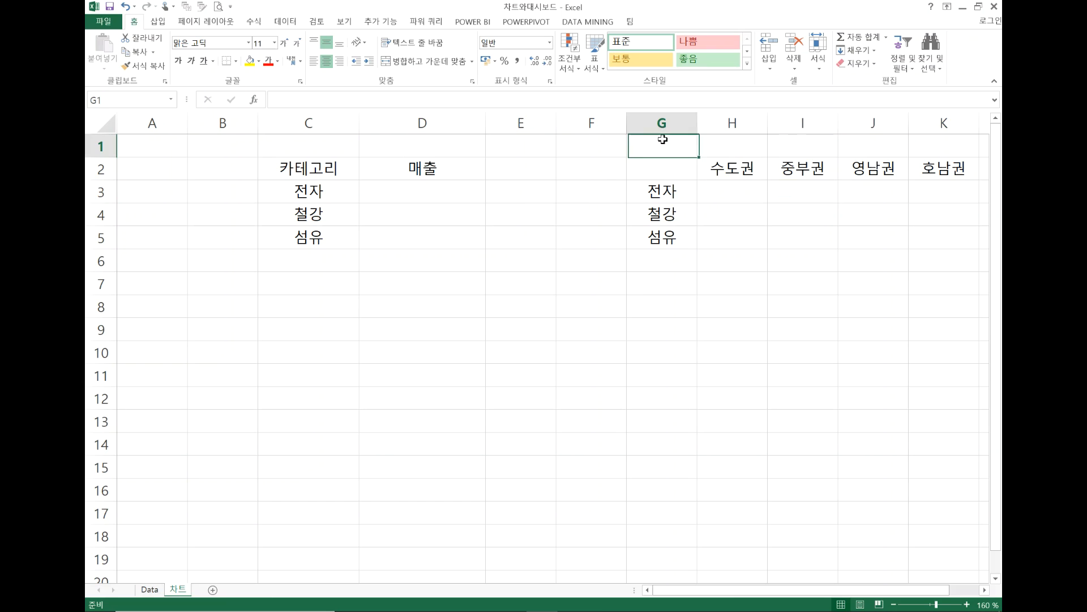
{"action": "left_click", "coordinate": [667, 190]}
{"action": "left_click_drag", "start_coordinate": [667, 190], "coordinate": [670, 239]}
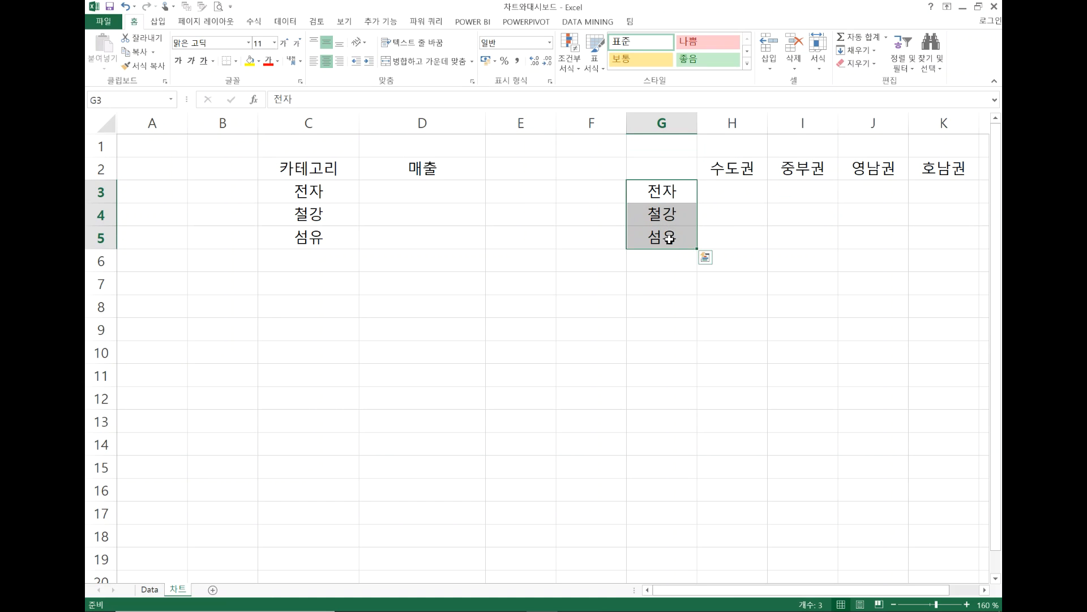
{"action": "left_click_drag", "start_coordinate": [721, 168], "coordinate": [939, 167]}
{"action": "left_click", "coordinate": [657, 214]}
{"action": "left_click", "coordinate": [714, 171]}
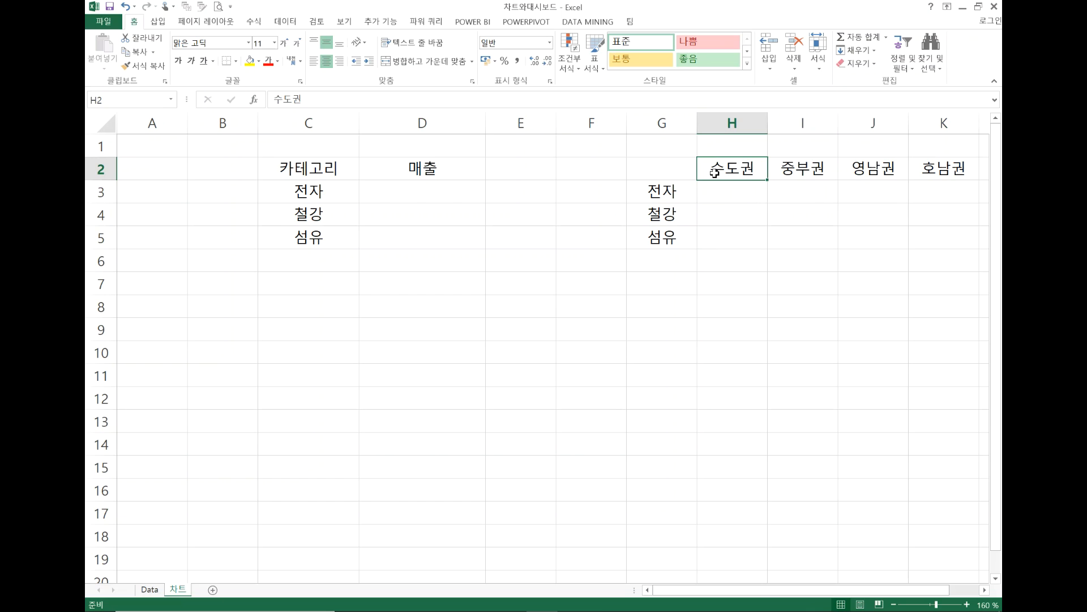
{"action": "left_click", "coordinate": [758, 193]}
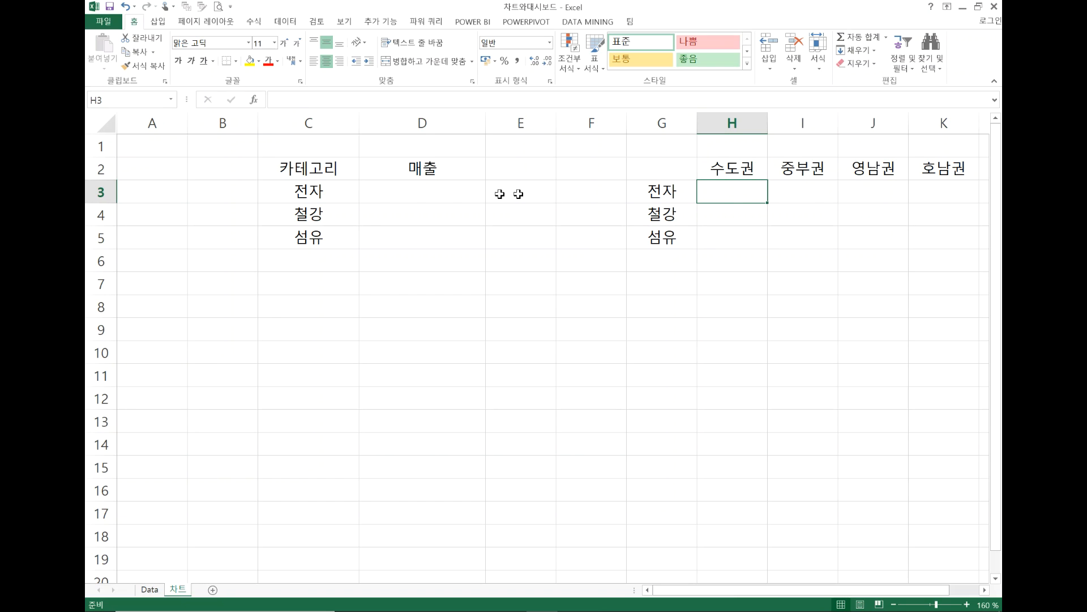
Step: Start a SUMIF formula in cell D3 for the 전자 sales total
{"action": "left_click", "coordinate": [458, 192]}
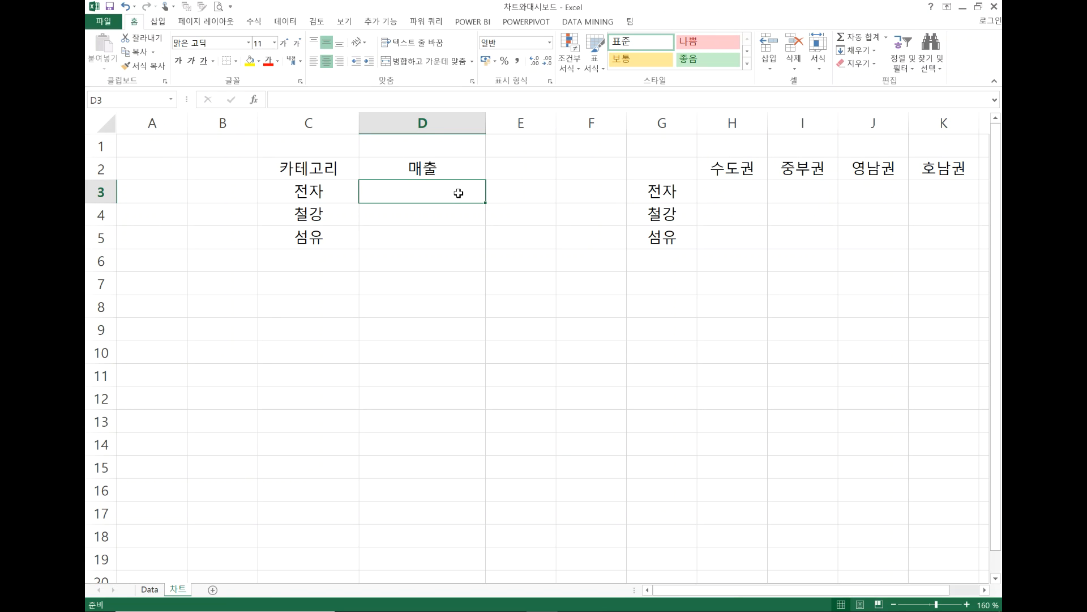
{"action": "scroll", "coordinate": [459, 193], "scroll_direction": "up", "scroll_amount": 1, "text": "ctrl"}
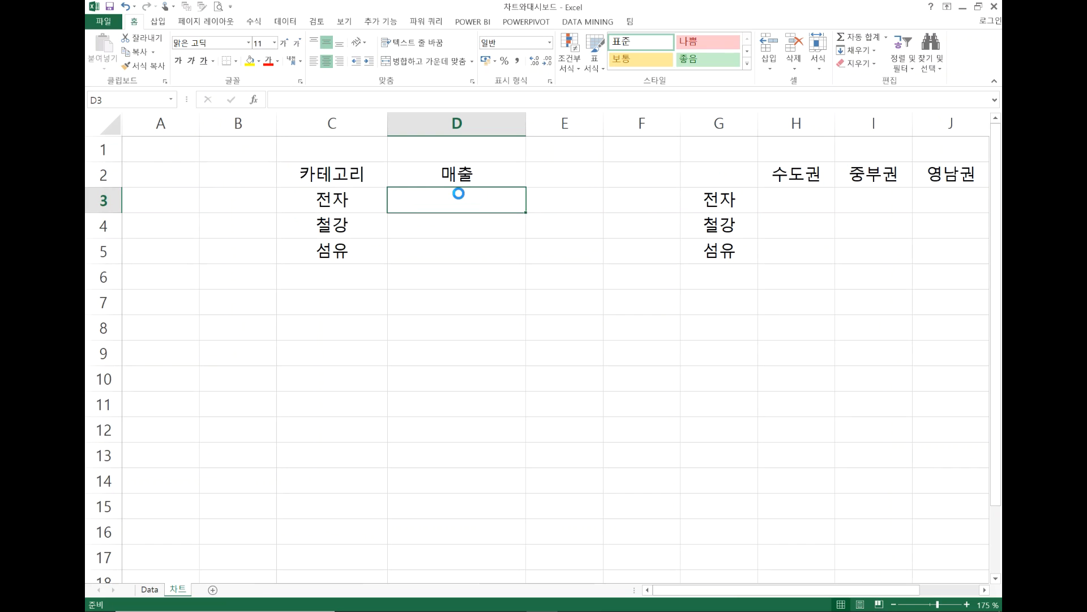
{"action": "scroll", "coordinate": [460, 198], "scroll_direction": "up", "scroll_amount": 3, "text": "ctrl"}
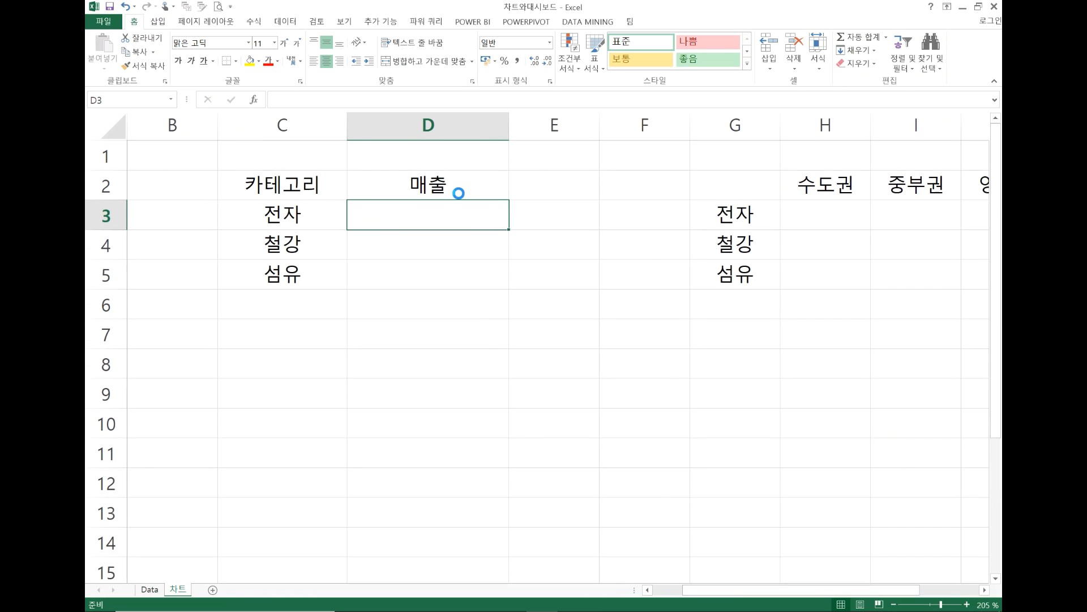
{"action": "scroll", "coordinate": [458, 192], "scroll_direction": "up", "scroll_amount": 1, "text": "ctrl"}
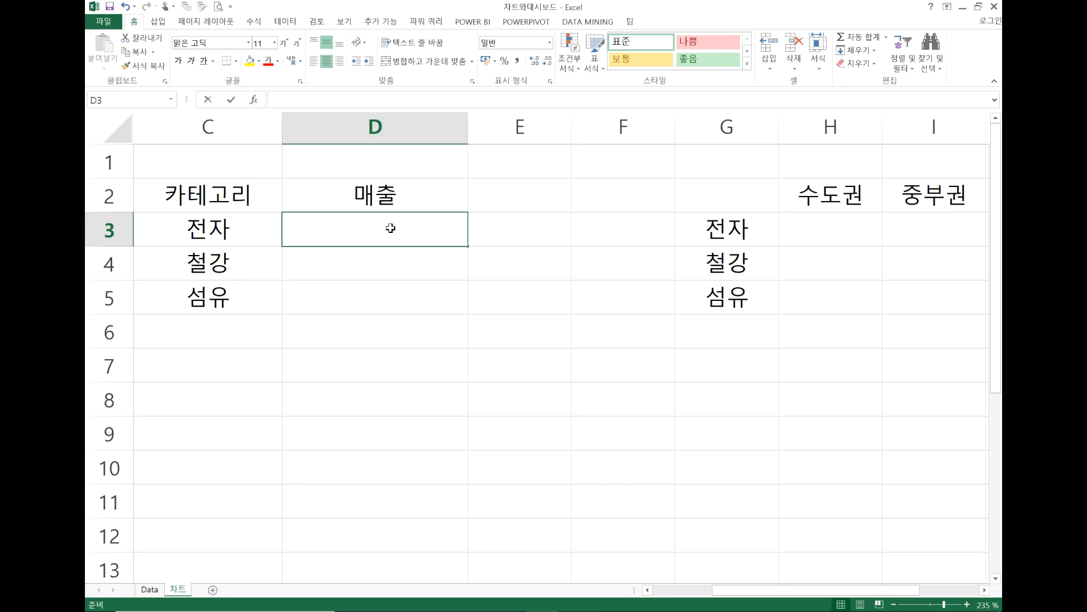
{"action": "type", "text": "=녀"}
{"action": "key", "text": "BackSpace"}
{"action": "key", "text": "BackSpace"}
{"action": "type", "text": "sumif("}
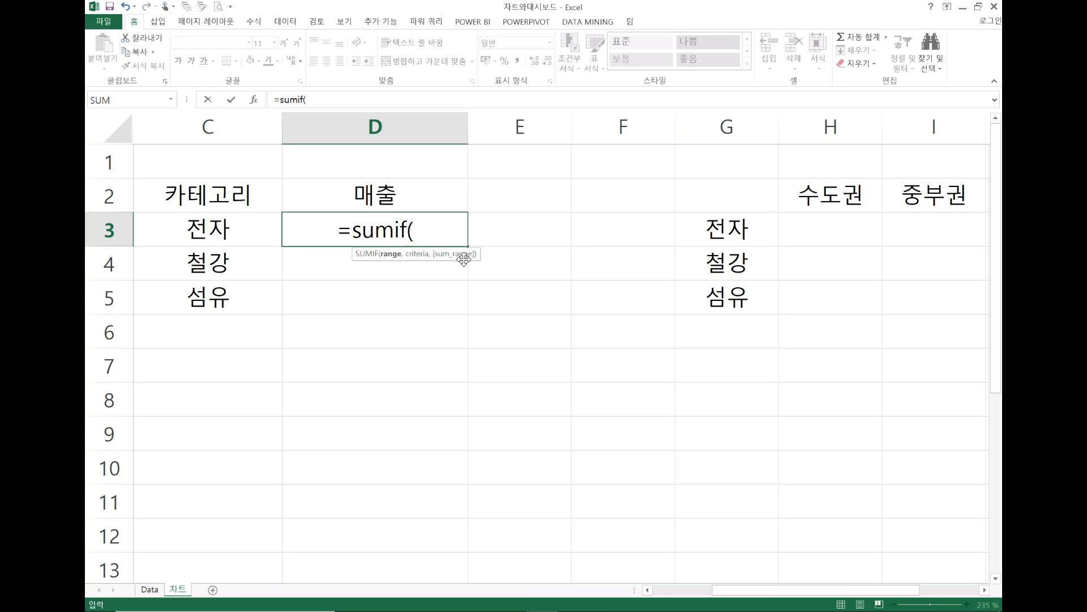
Step: Set the SUMIF range argument to the structured reference 매출[카테고리]
{"action": "type", "text": "ao"}
{"action": "key", "text": "BackSpace"}
{"action": "key", "text": "BackSpace"}
{"action": "key", "text": "Hangul"}
{"action": "type", "text": "매출"}
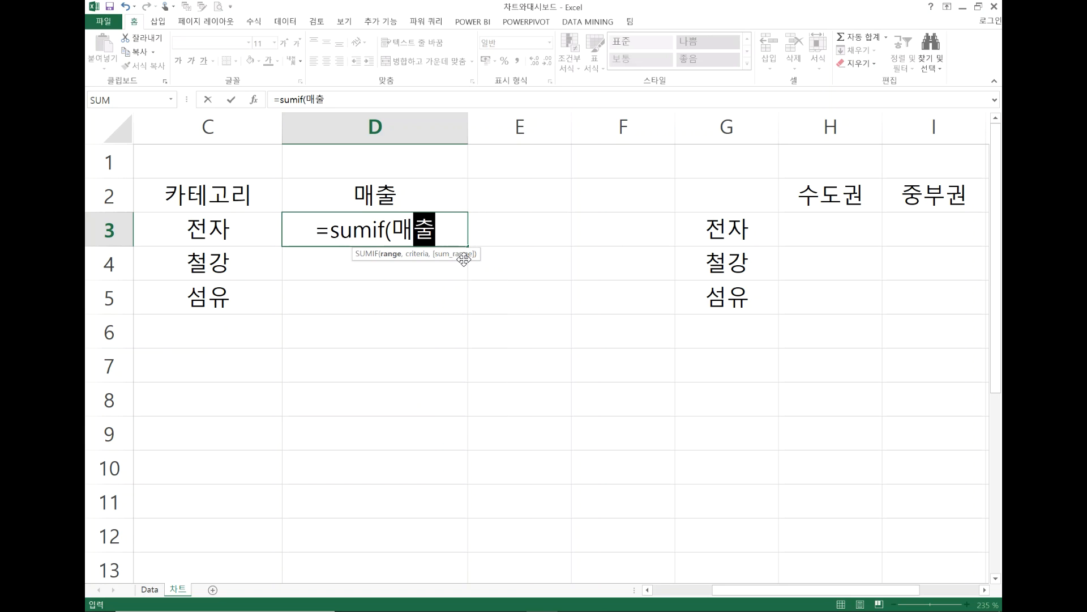
{"action": "type", "text": "["}
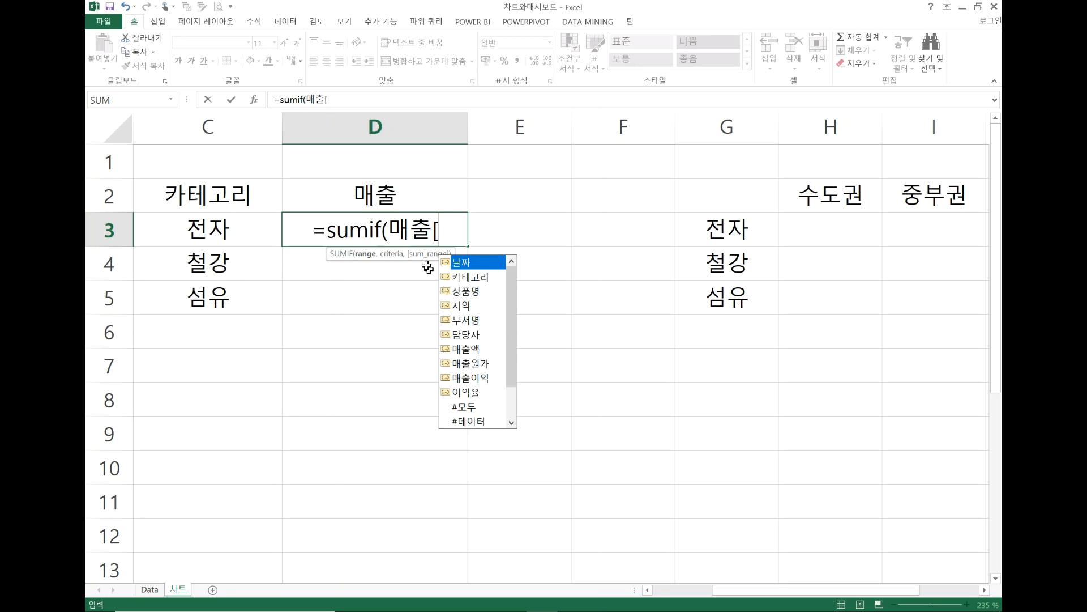
{"action": "mouse_move", "coordinate": [519, 284]}
{"action": "left_mouse_down"}
{"action": "mouse_move", "coordinate": [516, 333]}
{"action": "mouse_move", "coordinate": [515, 286]}
{"action": "left_mouse_up"}
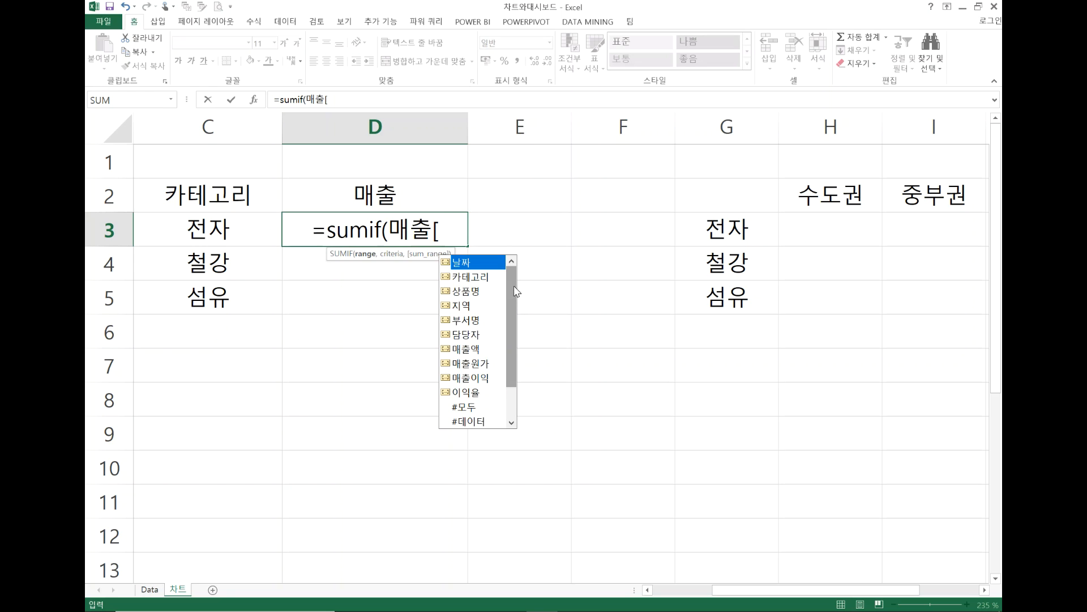
{"action": "left_click", "coordinate": [467, 282]}
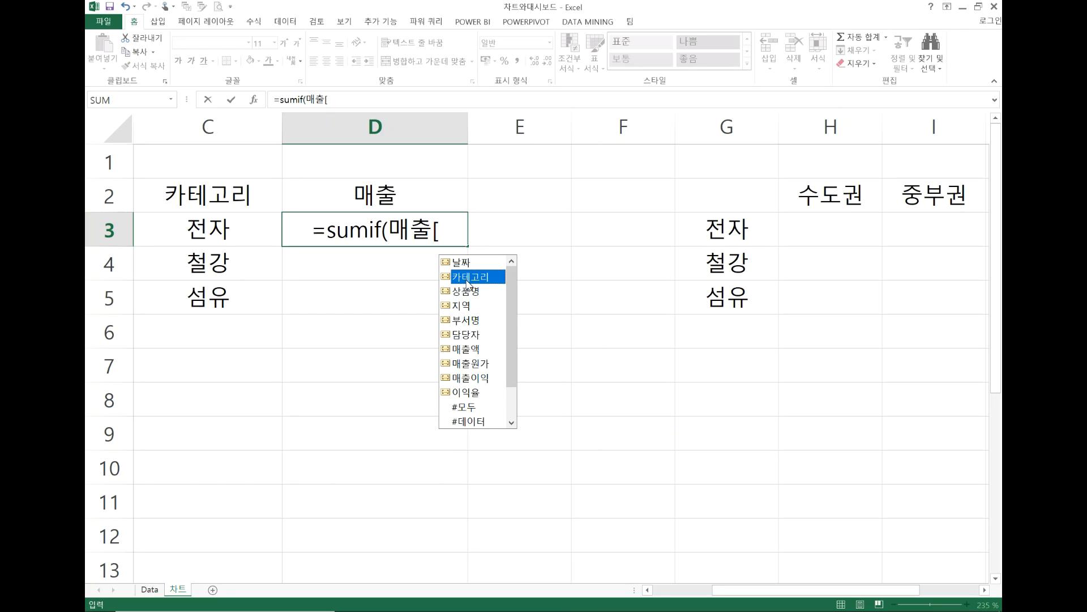
{"action": "double_click", "coordinate": [466, 281]}
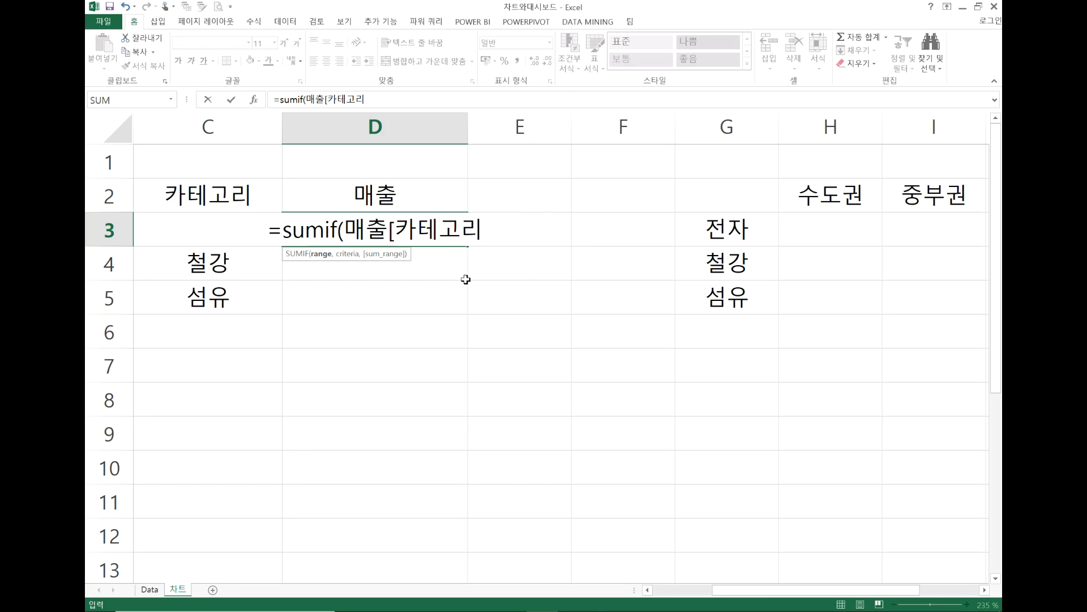
{"action": "type", "text": "]"}
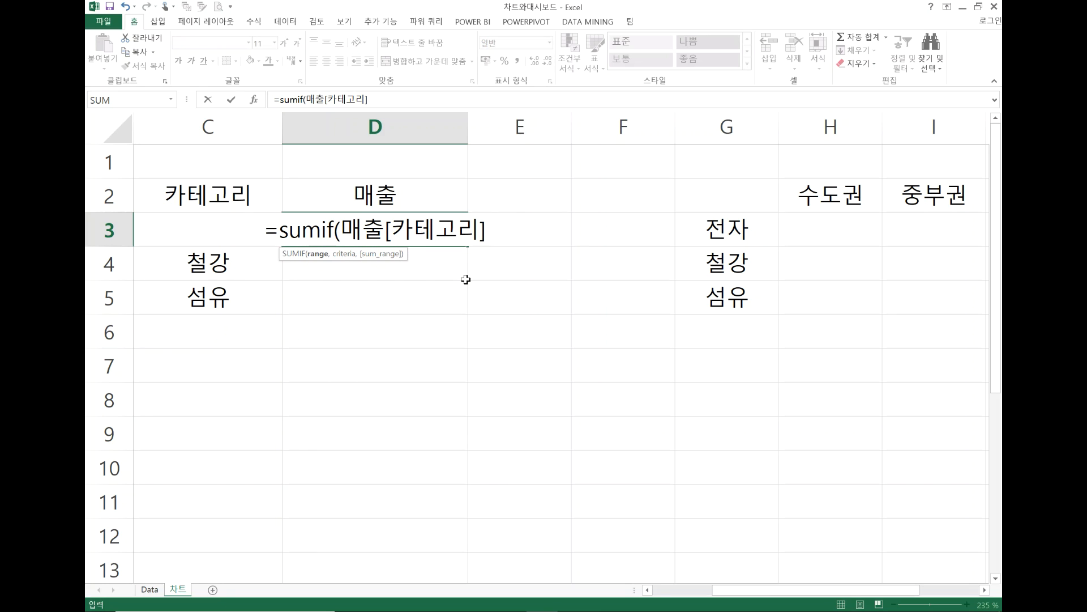
{"action": "type", "text": ","}
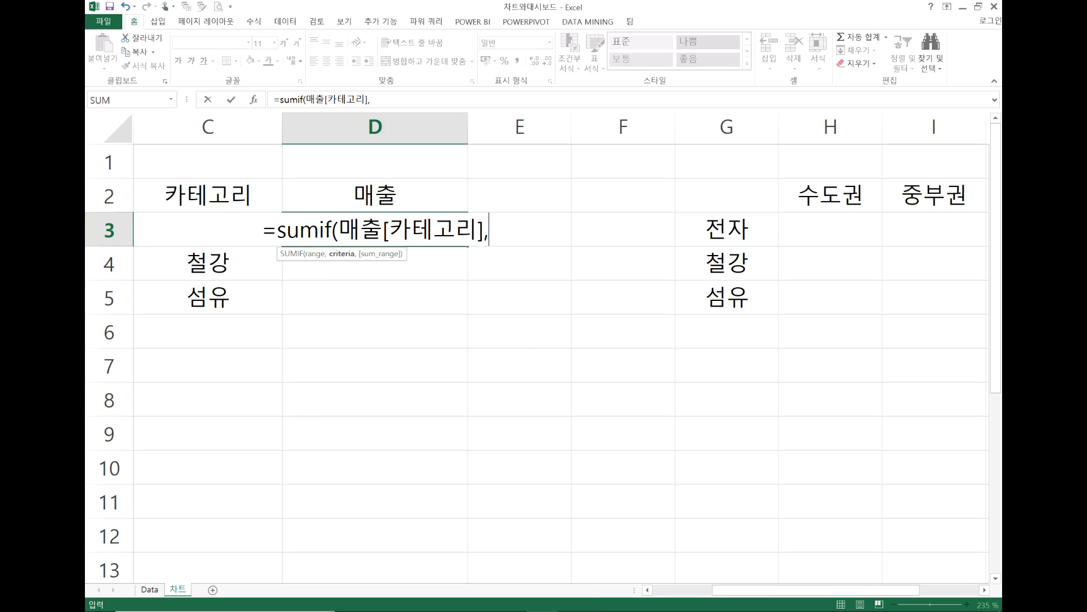
Step: Complete the D3 formula with C3 as the criteria and 매출[매출액] as the sum range
{"action": "left_click", "coordinate": [171, 224]}
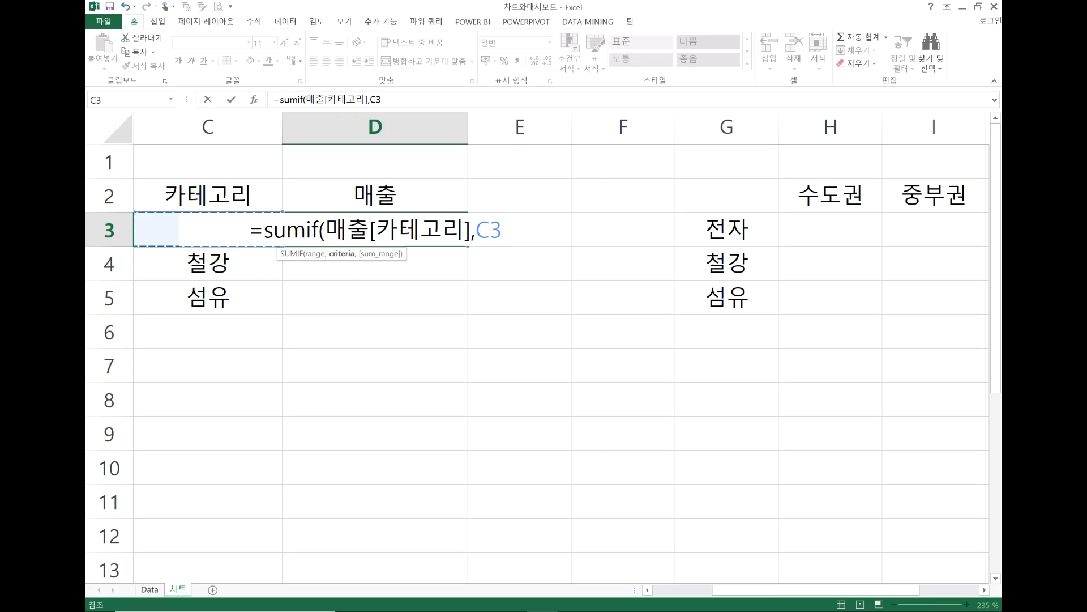
{"action": "type", "text": ","}
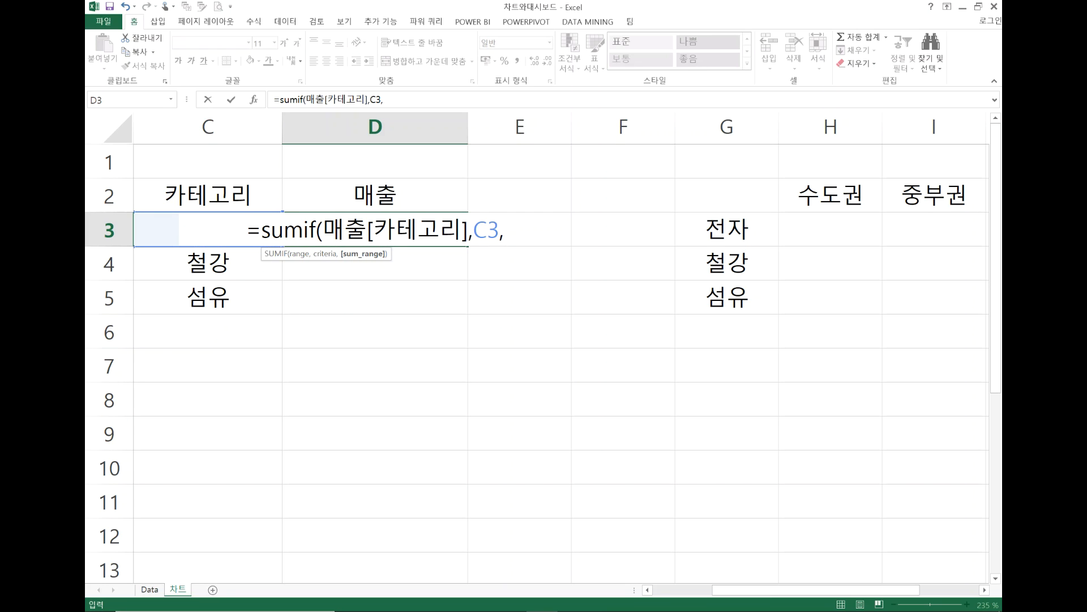
{"action": "type", "text": "매출"}
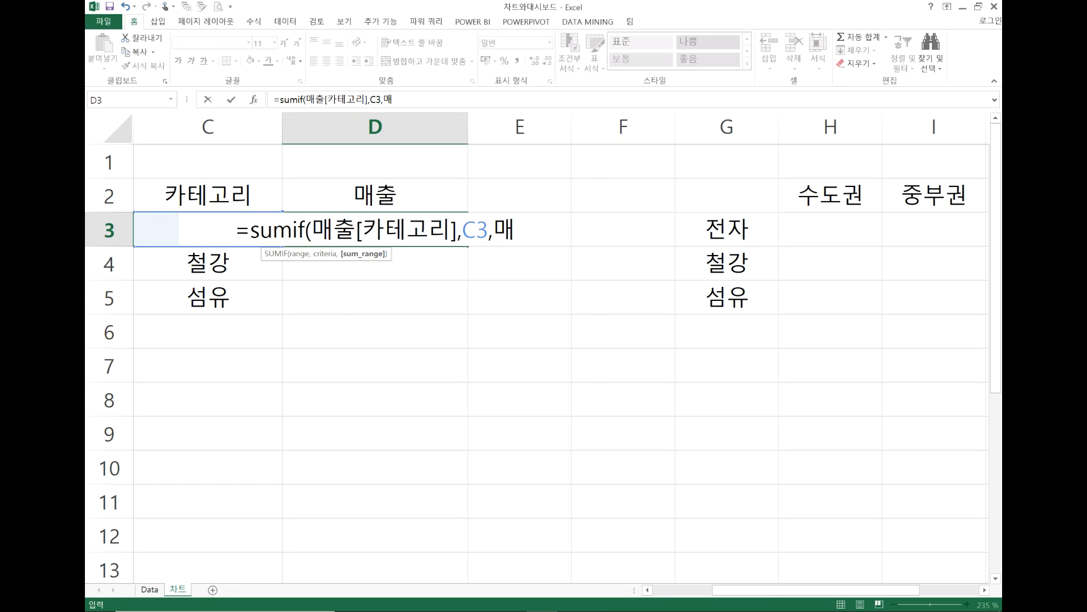
{"action": "type", "text": "["}
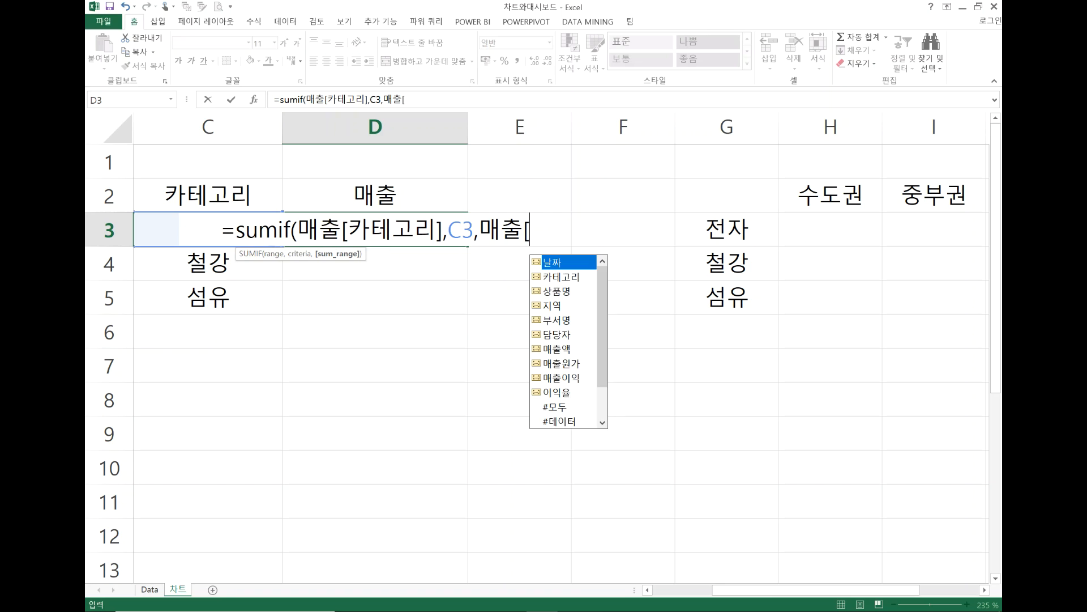
{"action": "left_click", "coordinate": [569, 353]}
{"action": "double_click", "coordinate": [568, 351]}
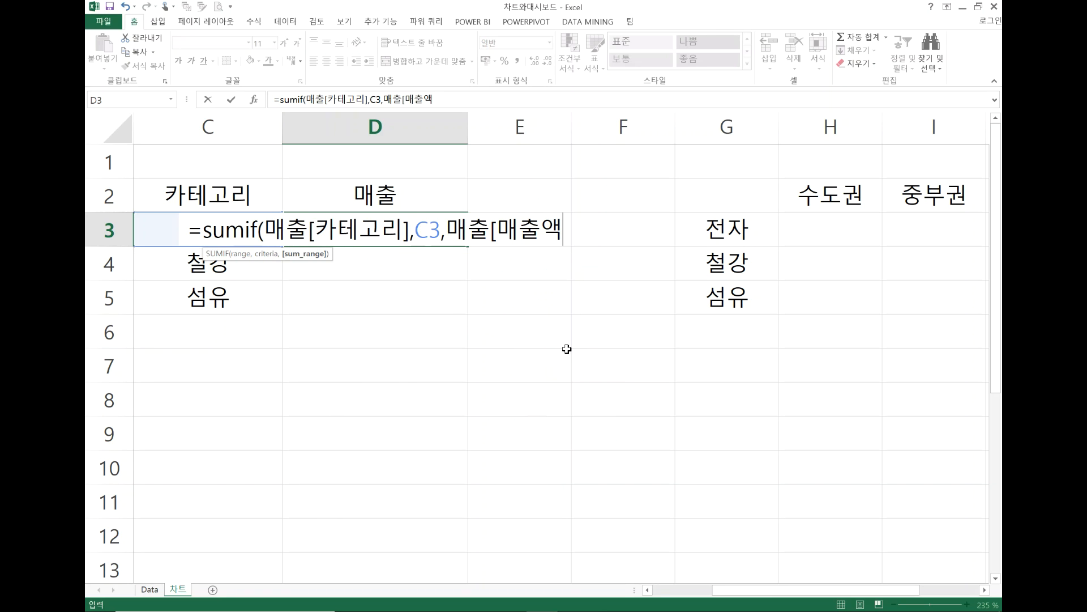
{"action": "type", "text": "]"}
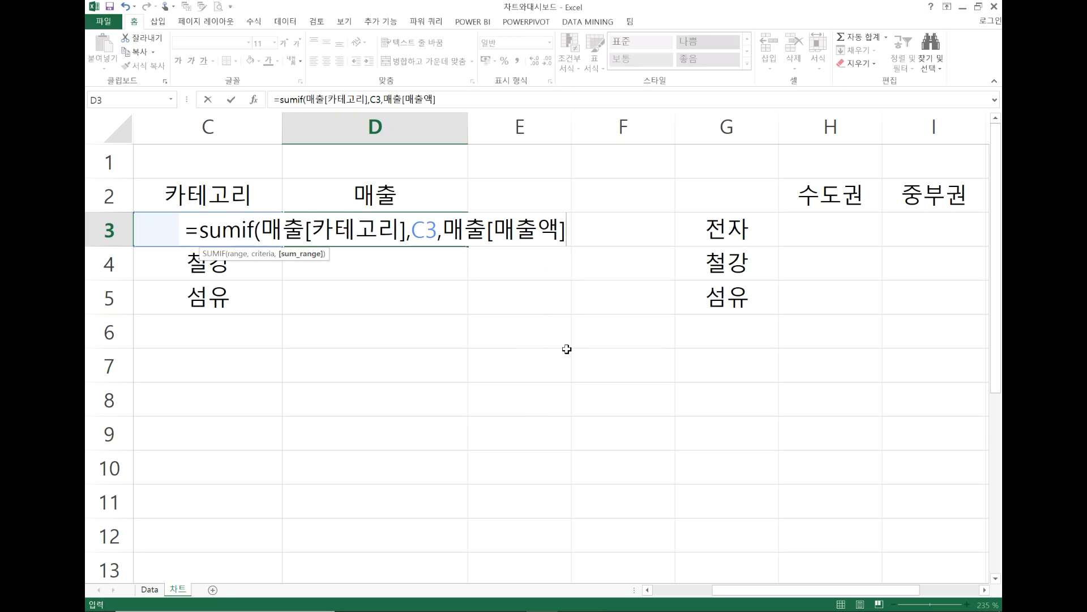
{"action": "type", "text": ")"}
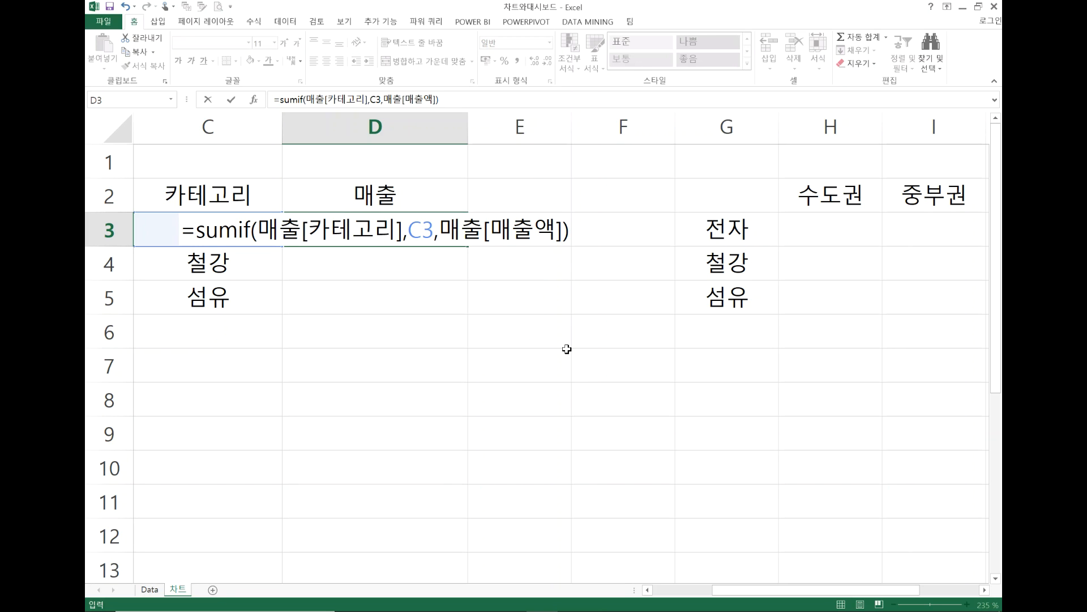
{"action": "key", "text": "Return"}
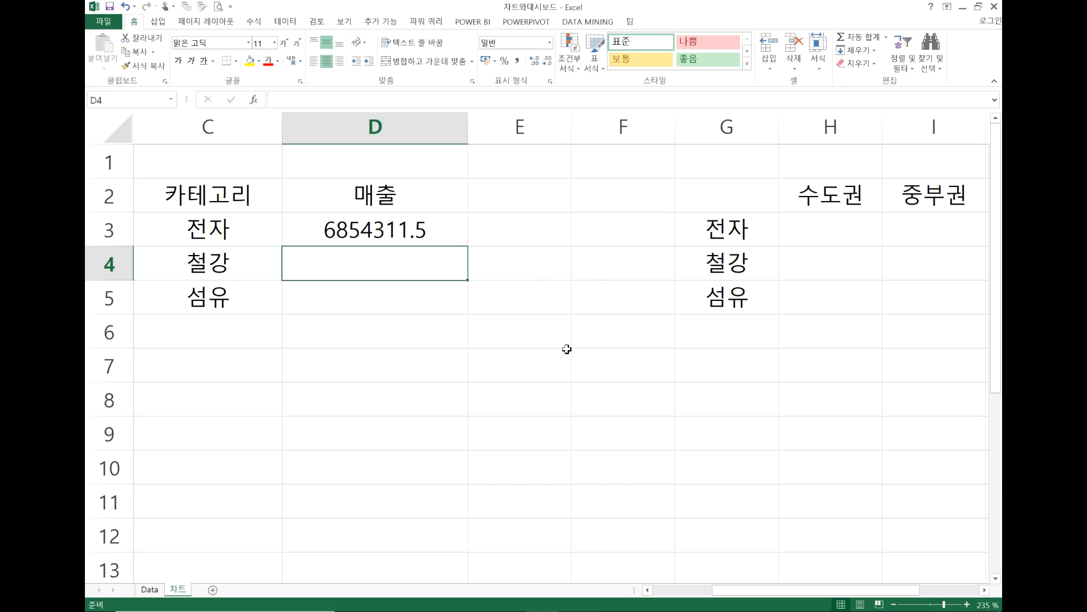
Step: Copy the D3 formula down to D5 for 철강 and 섬유, and check the formula in each sales cell
{"action": "left_click", "coordinate": [409, 224]}
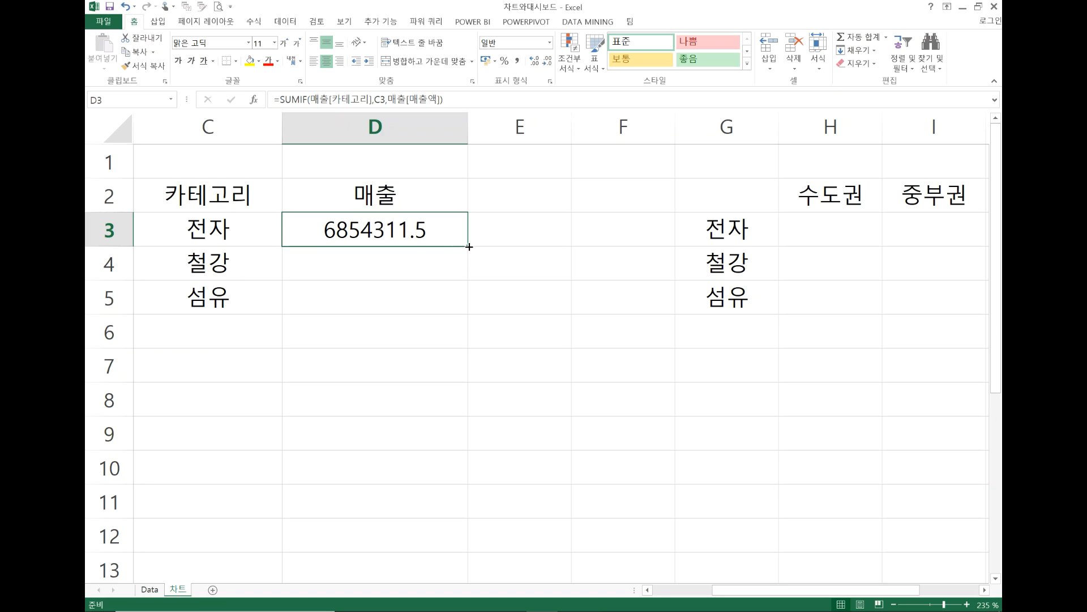
{"action": "left_click_drag", "start_coordinate": [469, 247], "coordinate": [469, 246]}
{"action": "double_click", "coordinate": [469, 246]}
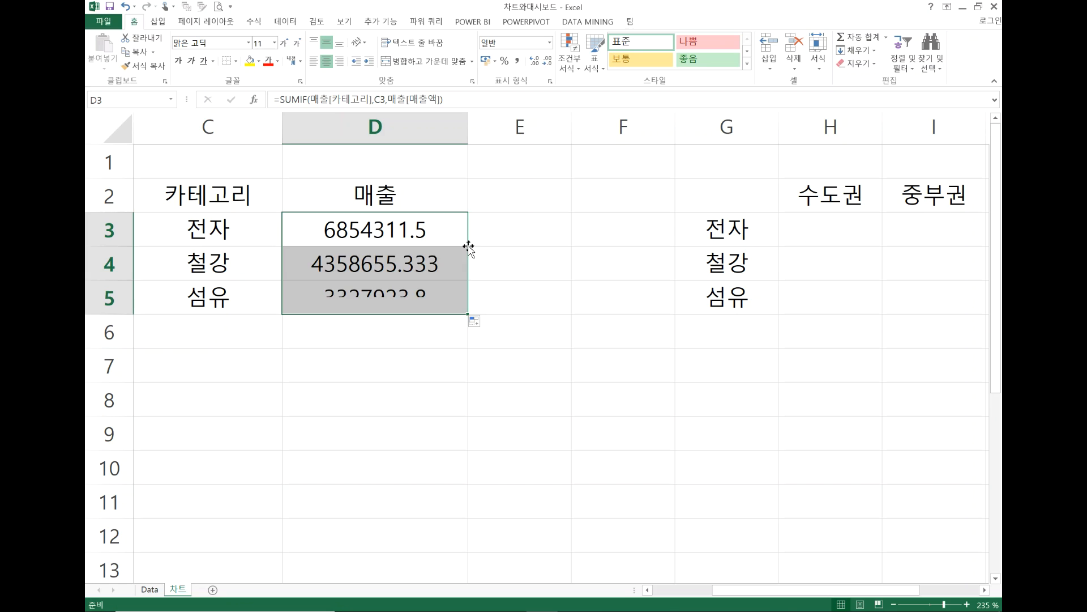
{"action": "left_click", "coordinate": [433, 265]}
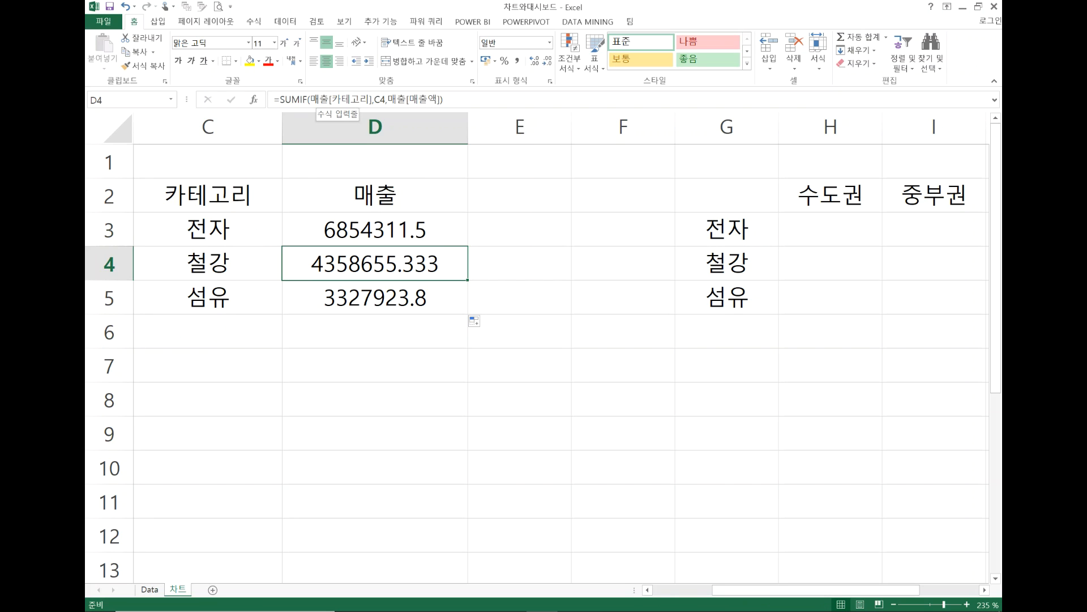
{"action": "left_click", "coordinate": [427, 291]}
{"action": "left_click", "coordinate": [425, 224]}
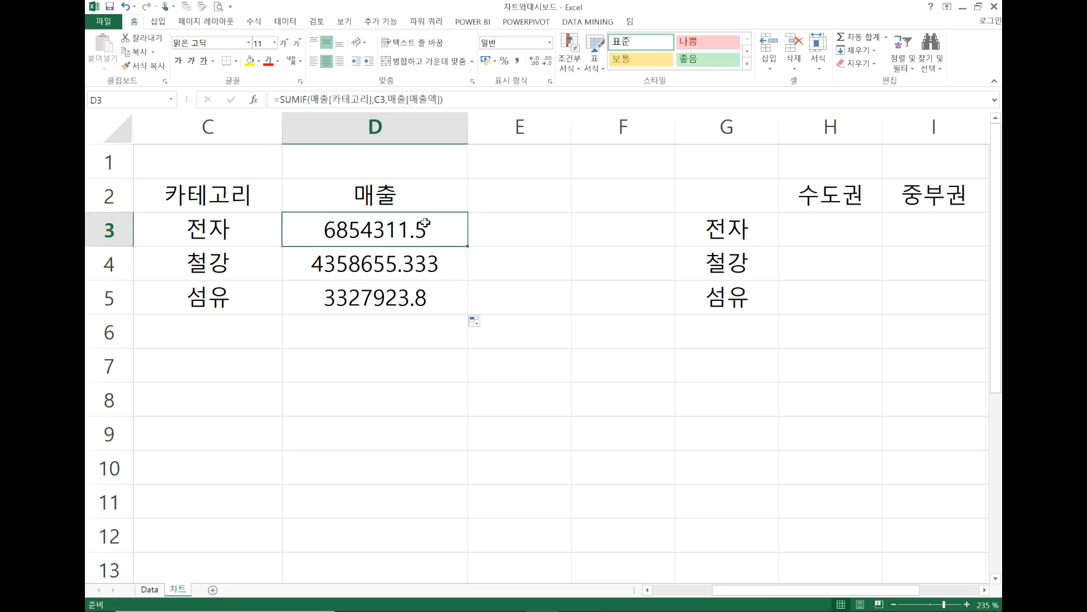
{"action": "left_click", "coordinate": [421, 258]}
{"action": "left_click", "coordinate": [421, 299]}
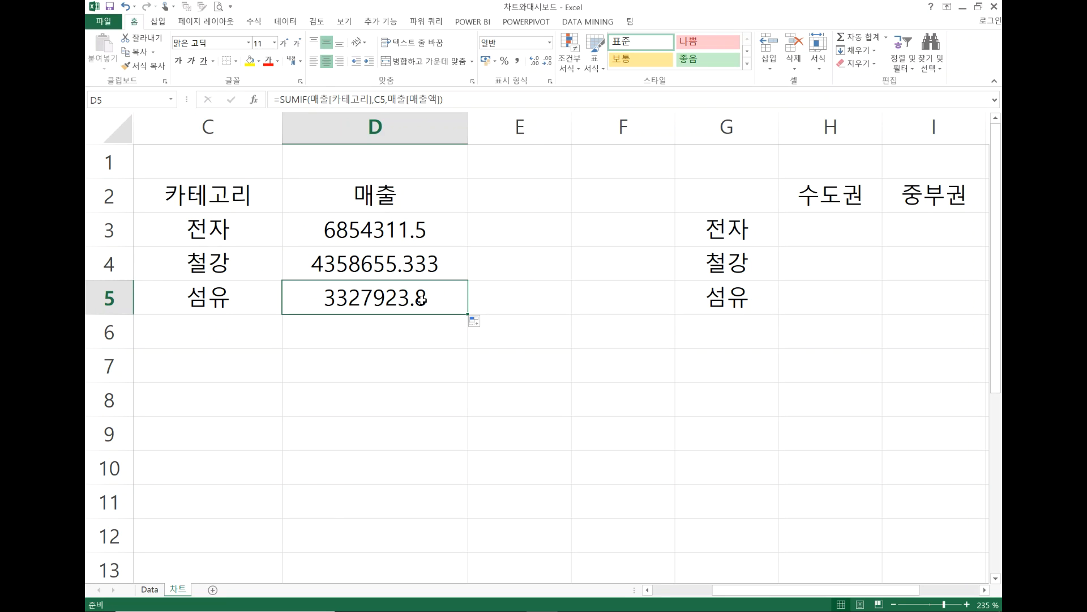
Step: Insert a basic 2-D pie chart from the category sales summary in C2:D5
{"action": "left_click_drag", "start_coordinate": [219, 200], "coordinate": [421, 296]}
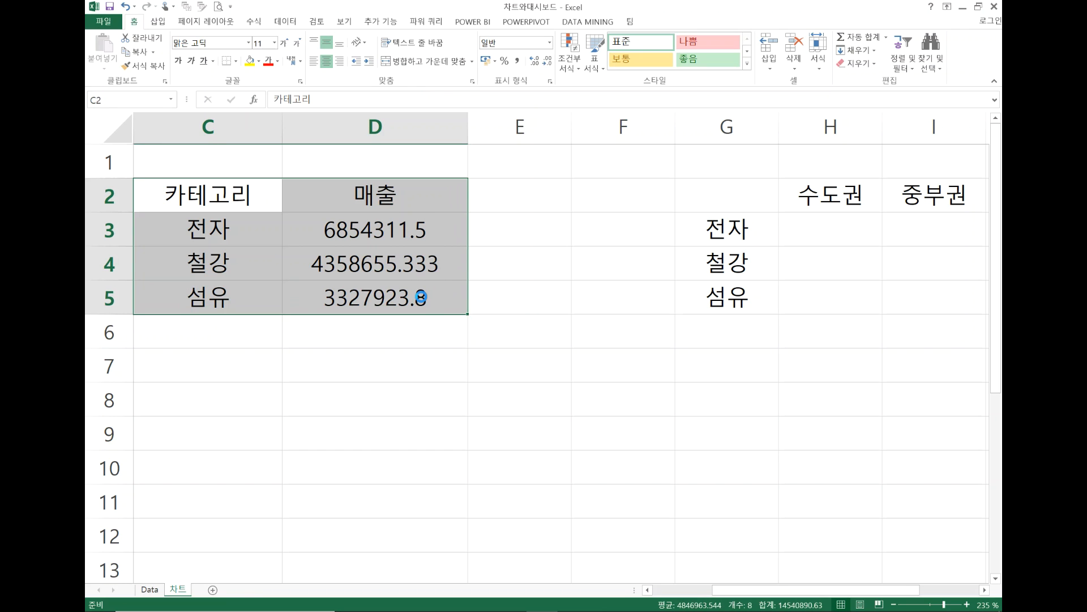
{"action": "scroll", "coordinate": [421, 297], "scroll_direction": "down", "scroll_amount": 2}
{"action": "scroll", "coordinate": [420, 296], "scroll_direction": "down", "scroll_amount": 1}
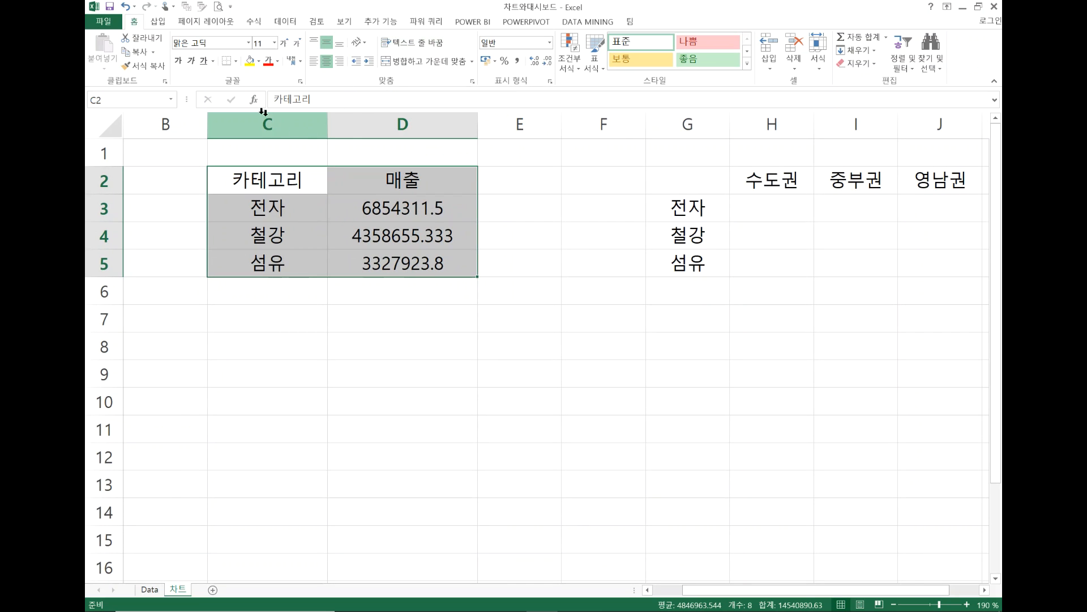
{"action": "left_click", "coordinate": [153, 22]}
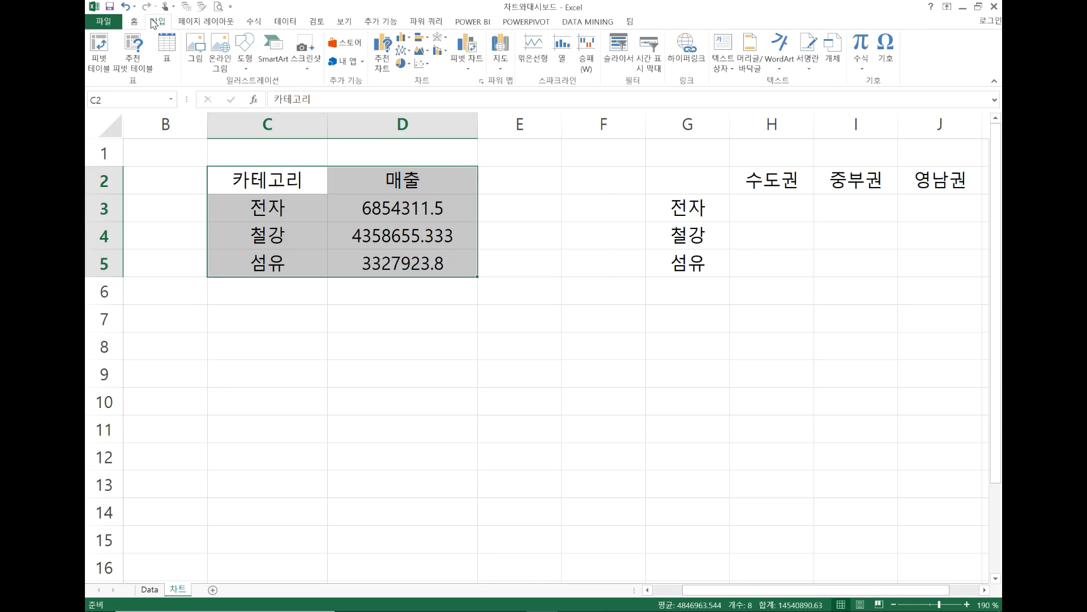
{"action": "left_click", "coordinate": [407, 69]}
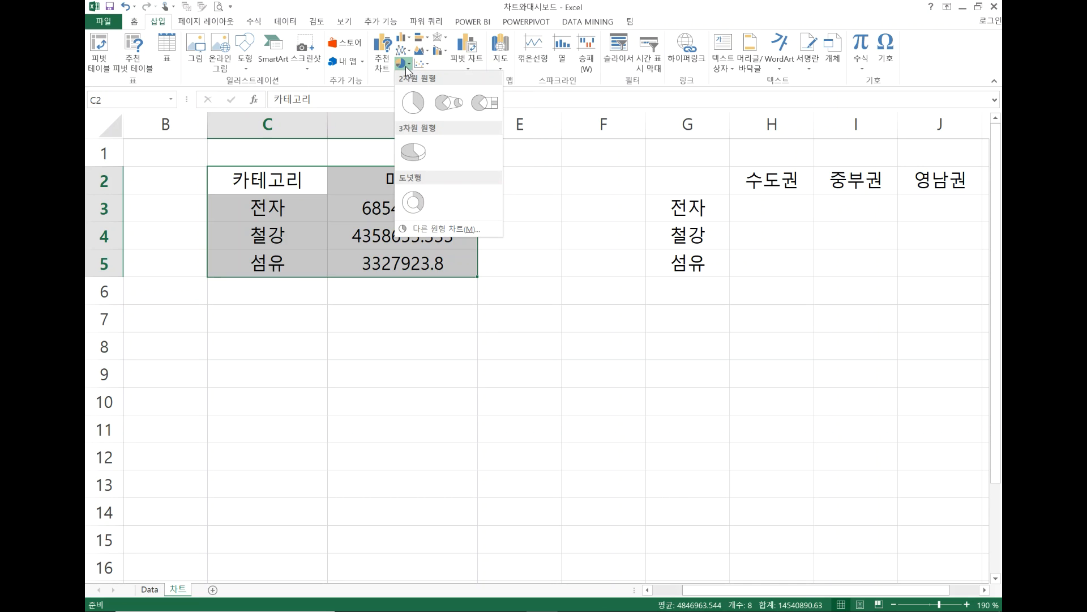
{"action": "left_click", "coordinate": [414, 102]}
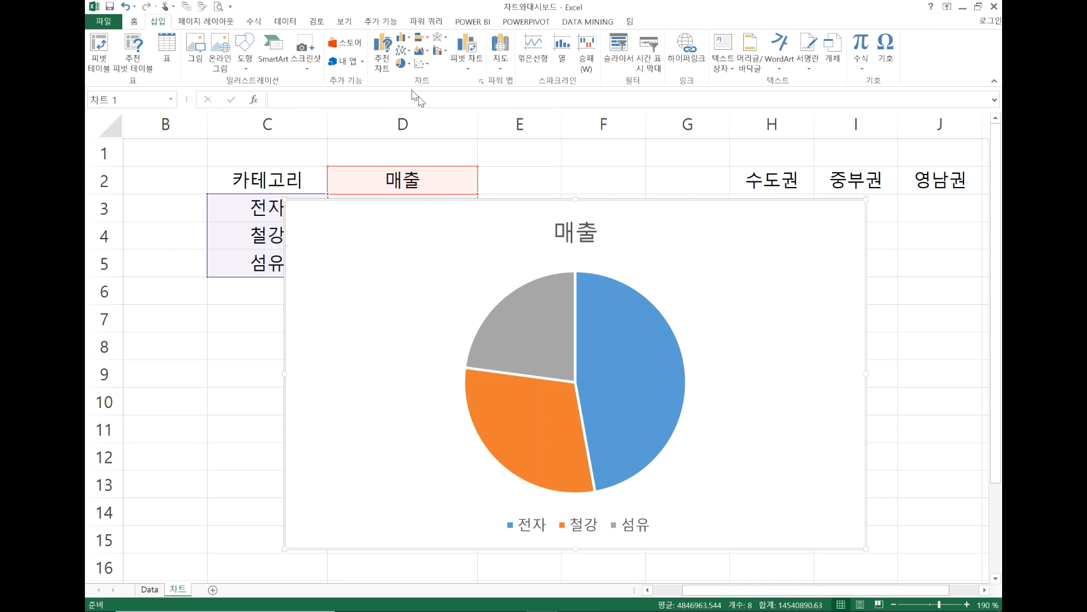
Step: Place the pie chart directly below the summary table and shrink it to about 6.9 cm high by 9.3 cm wide
{"action": "left_click_drag", "start_coordinate": [640, 230], "coordinate": [561, 313]}
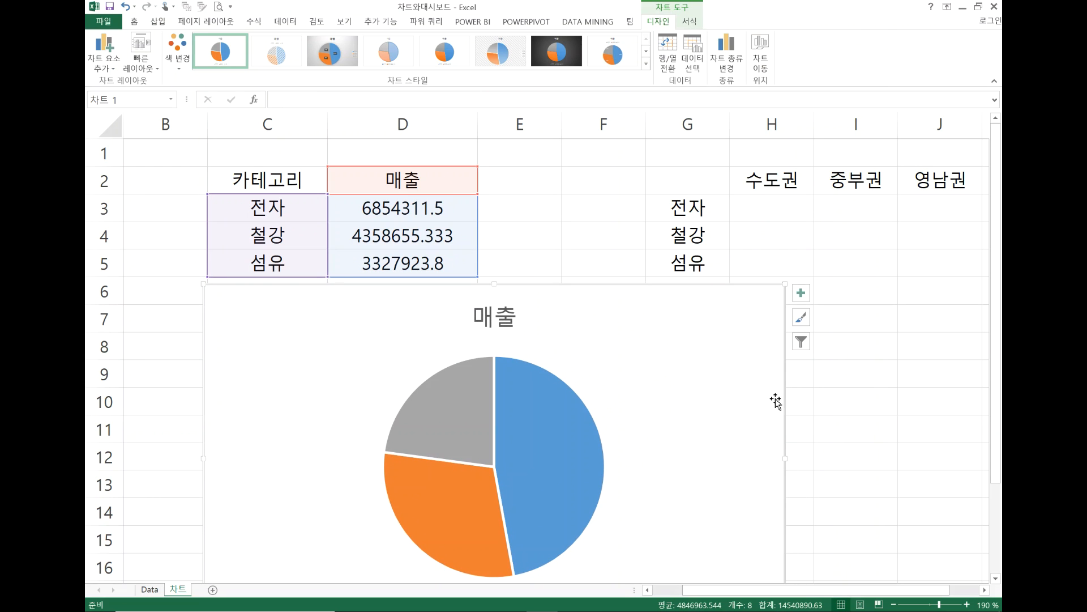
{"action": "scroll", "coordinate": [693, 384], "scroll_direction": "down", "scroll_amount": 1}
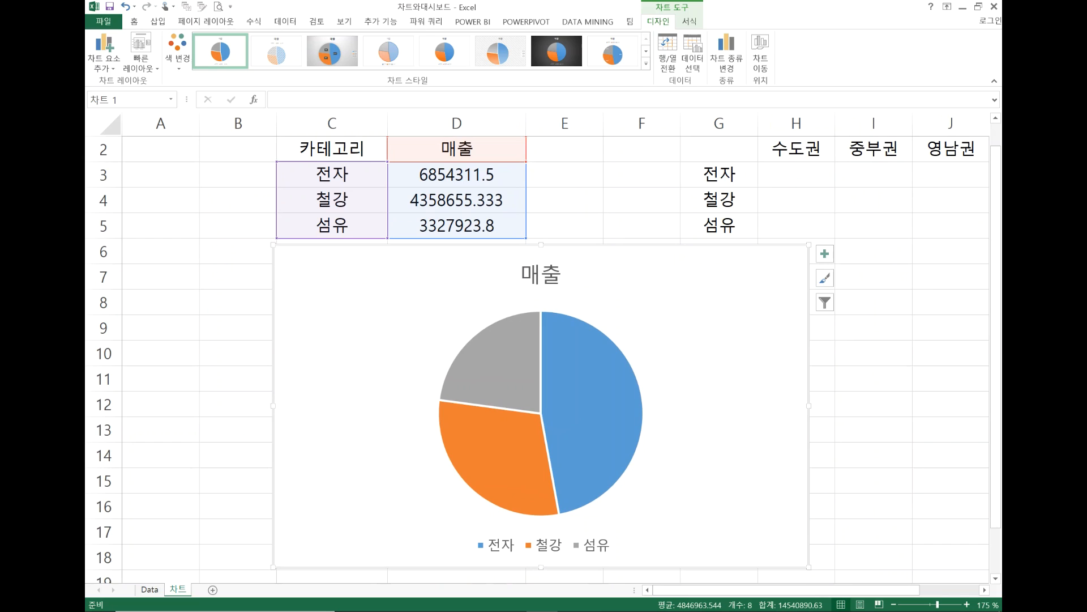
{"action": "mouse_move", "coordinate": [810, 565]}
{"action": "left_mouse_down"}
{"action": "mouse_move", "coordinate": [650, 534]}
{"action": "mouse_move", "coordinate": [665, 534]}
{"action": "left_mouse_up"}
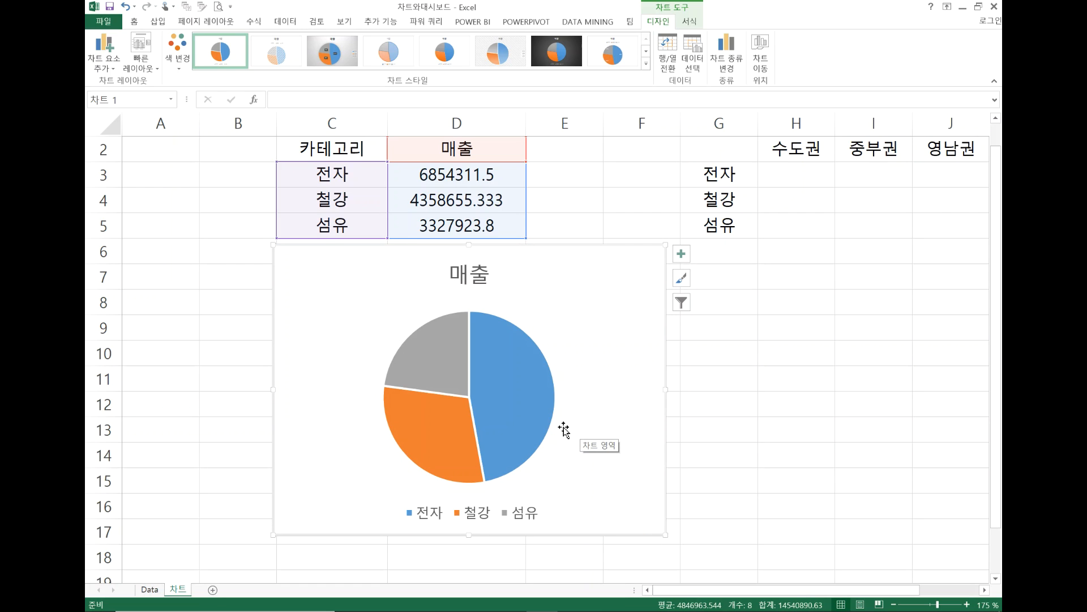
Step: Apply the fifth preset chart style, with a bold title and gradient-shaded slices, to the pie chart
{"action": "left_click", "coordinate": [690, 25]}
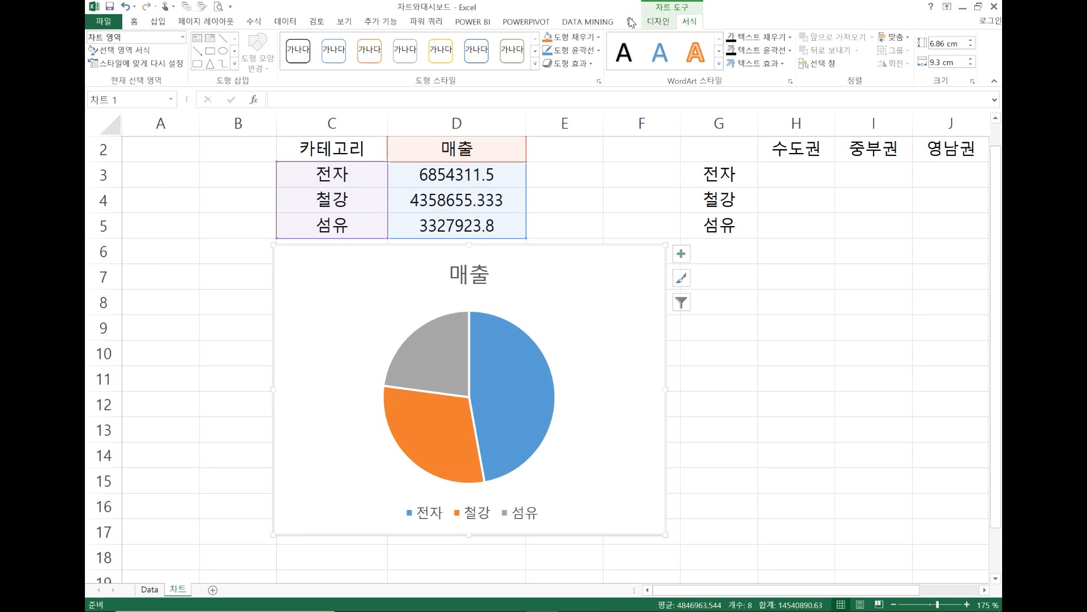
{"action": "left_click", "coordinate": [656, 24]}
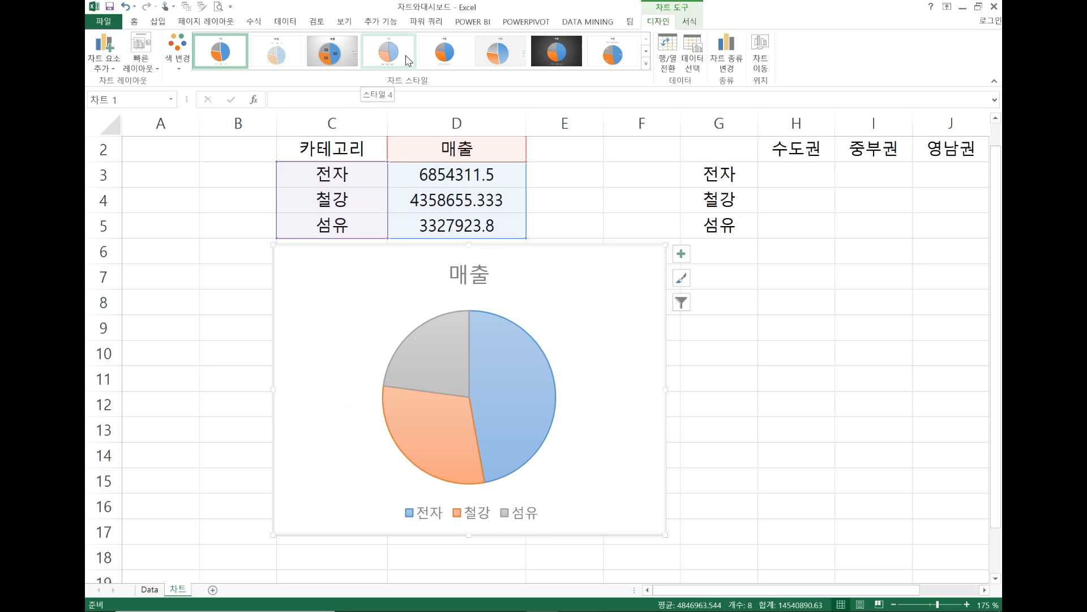
{"action": "left_click", "coordinate": [451, 59]}
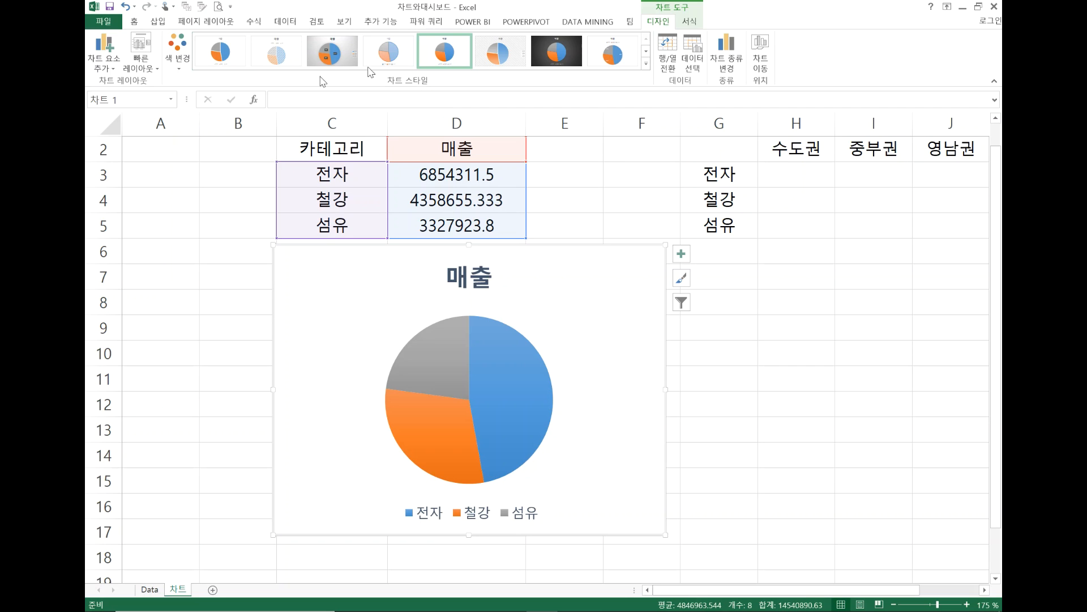
{"action": "left_click", "coordinate": [140, 70]}
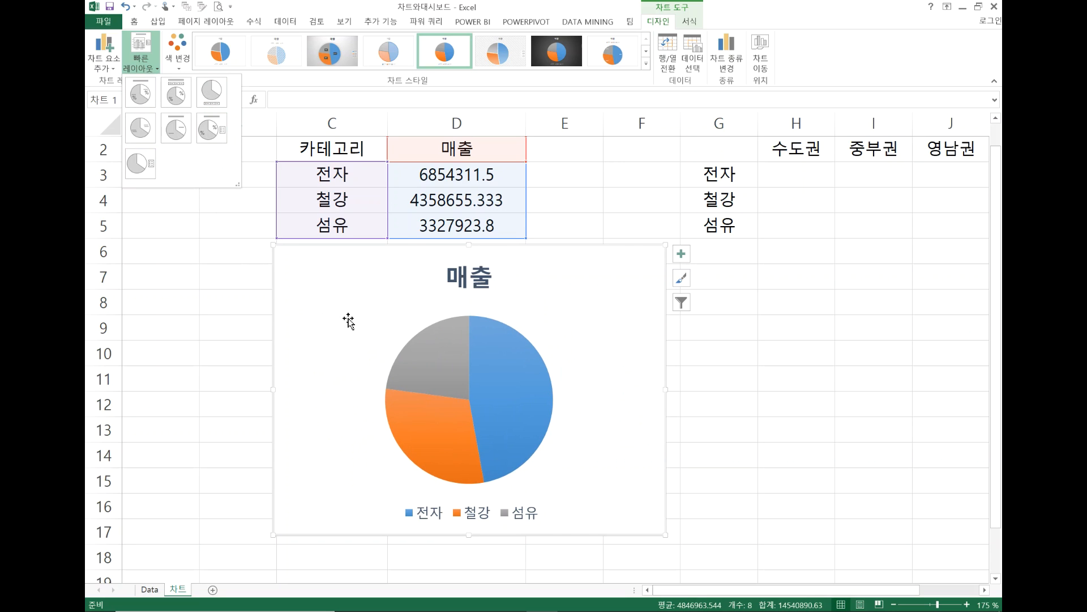
{"action": "left_click", "coordinate": [331, 250]}
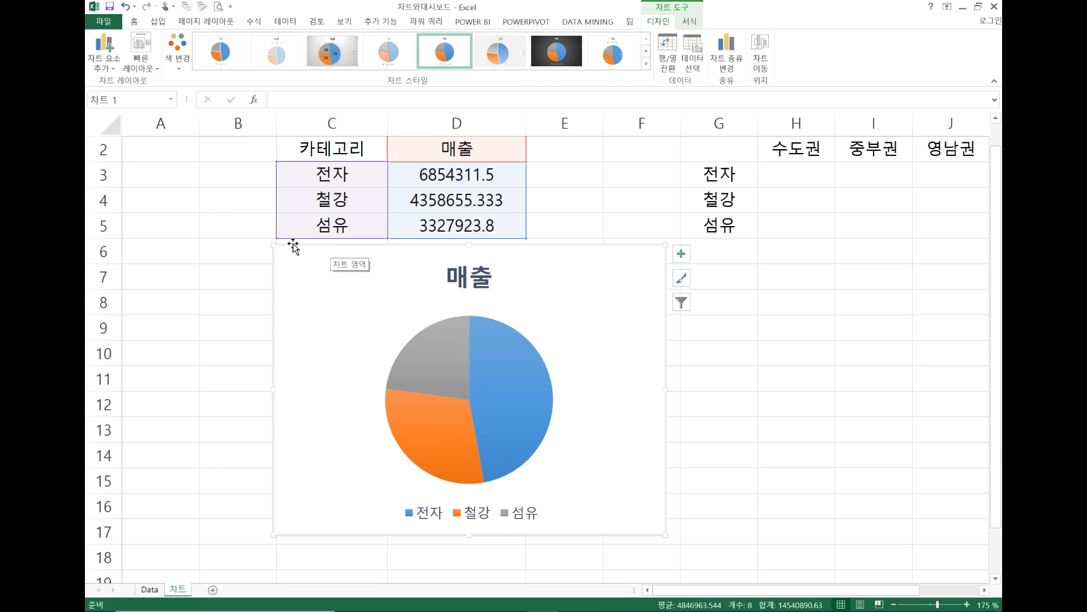
Step: Add data labels to the pie chart at the 바깥쪽 끝에 (outside end) position
{"action": "left_click", "coordinate": [112, 68]}
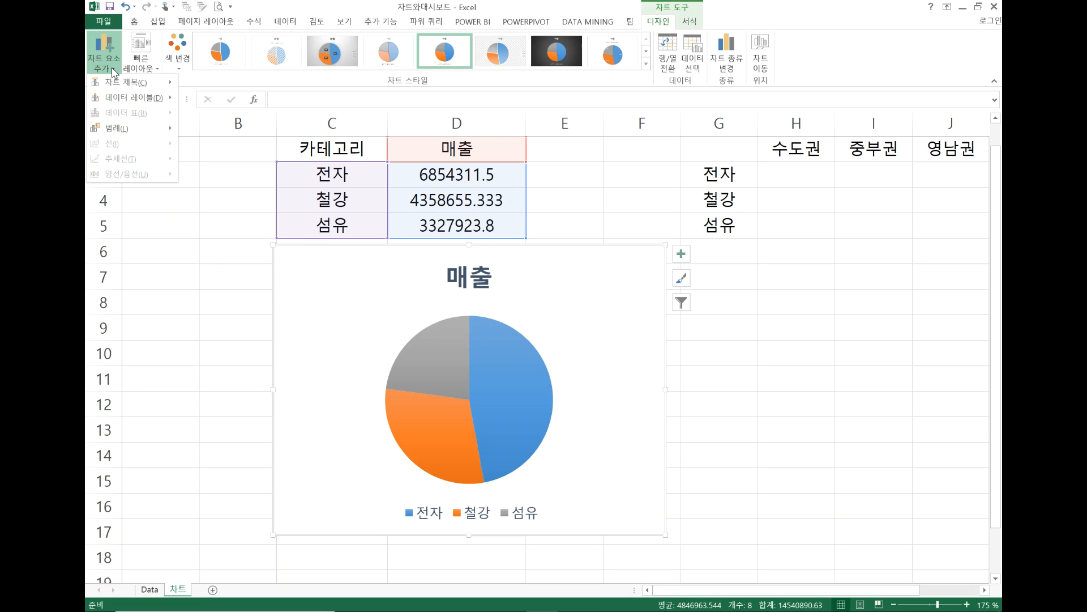
{"action": "mouse_move", "coordinate": [128, 83]}
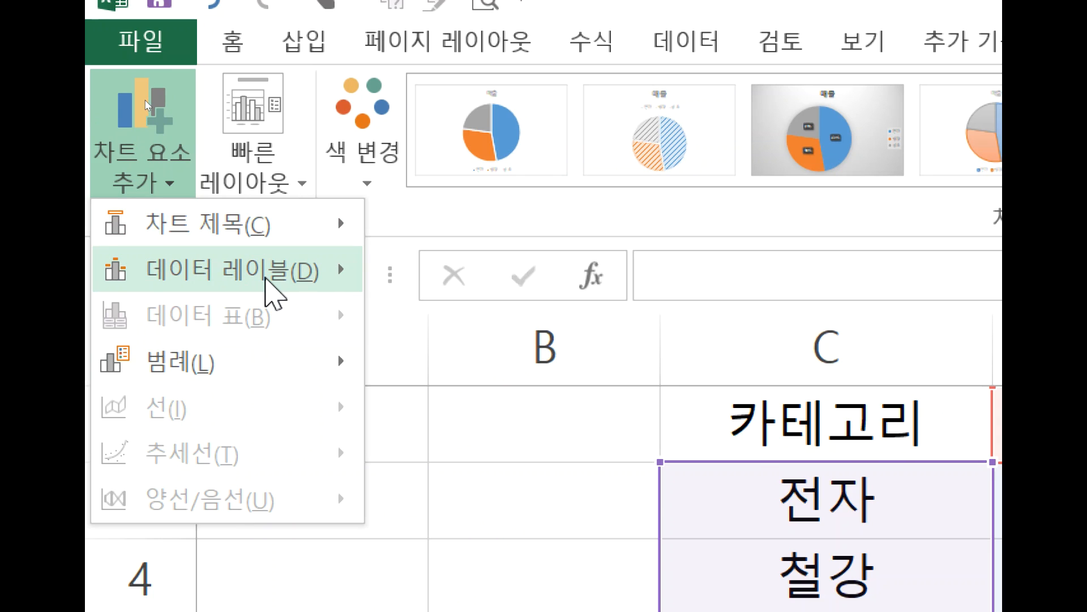
{"action": "mouse_move", "coordinate": [270, 383]}
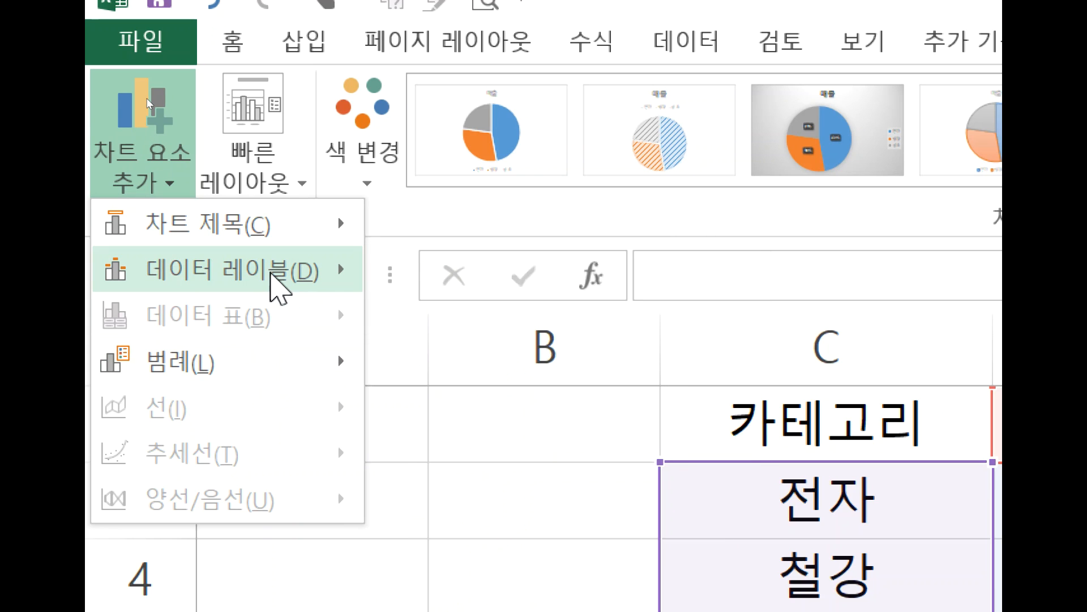
{"action": "mouse_move", "coordinate": [271, 275]}
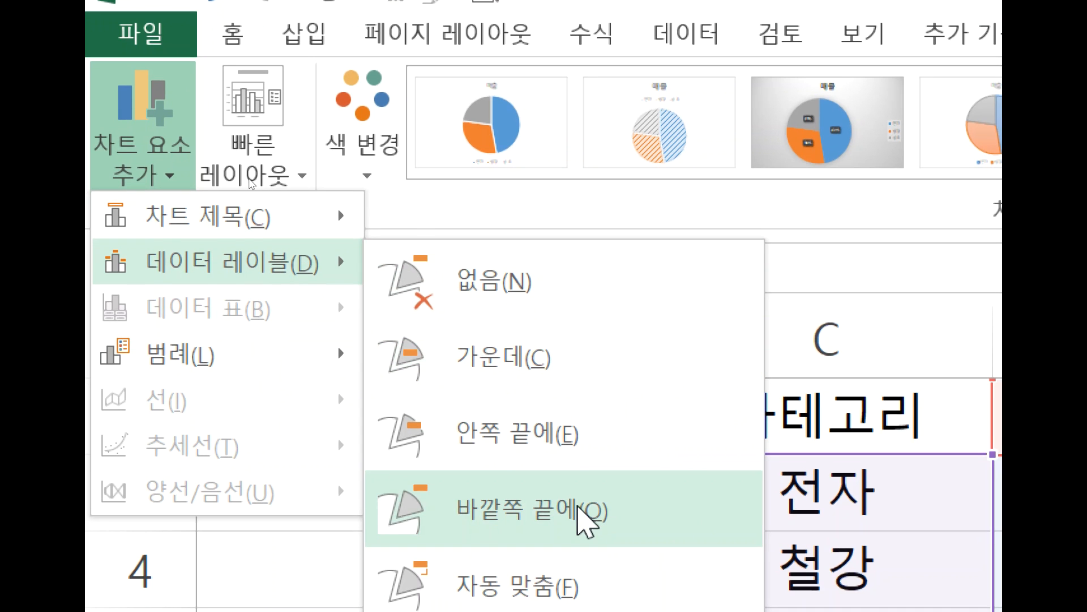
{"action": "left_click", "coordinate": [583, 512]}
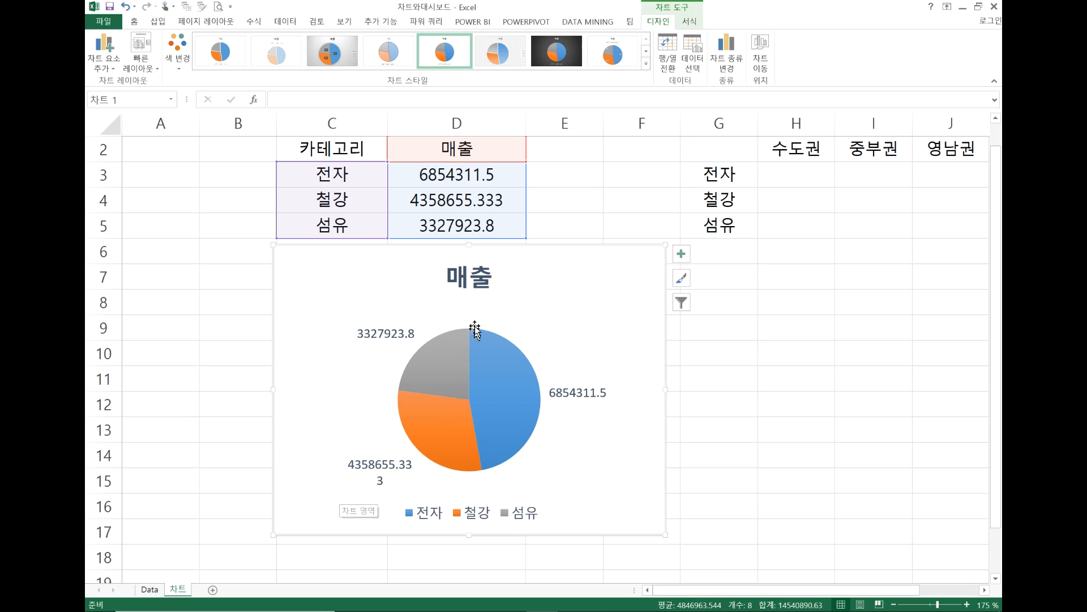
Step: Change the pie chart's title to 카테고리별 매출
{"action": "left_click", "coordinate": [481, 274]}
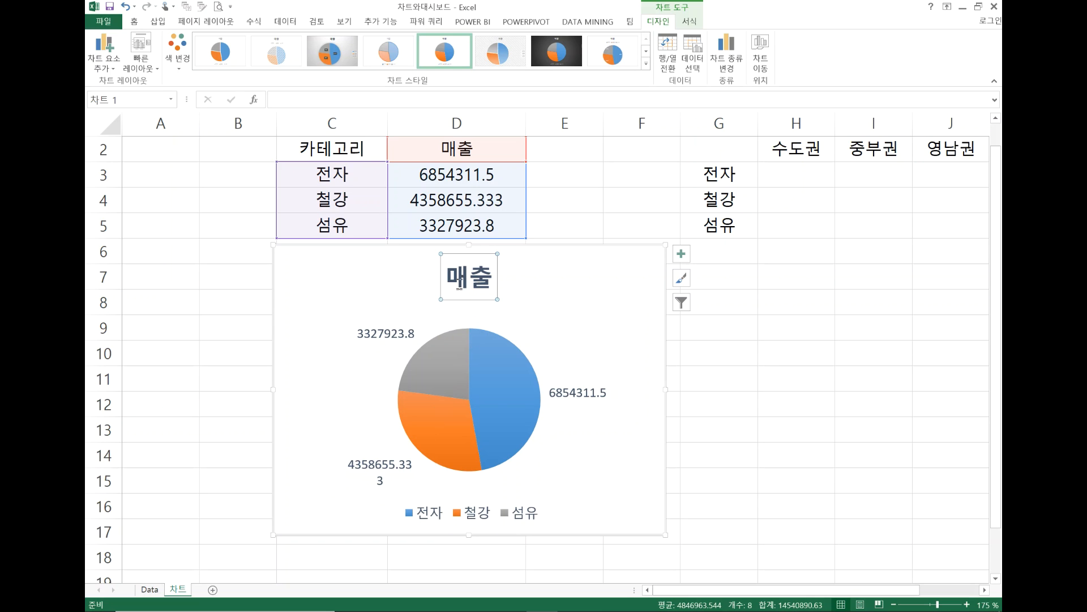
{"action": "left_click_drag", "start_coordinate": [493, 277], "coordinate": [447, 277]}
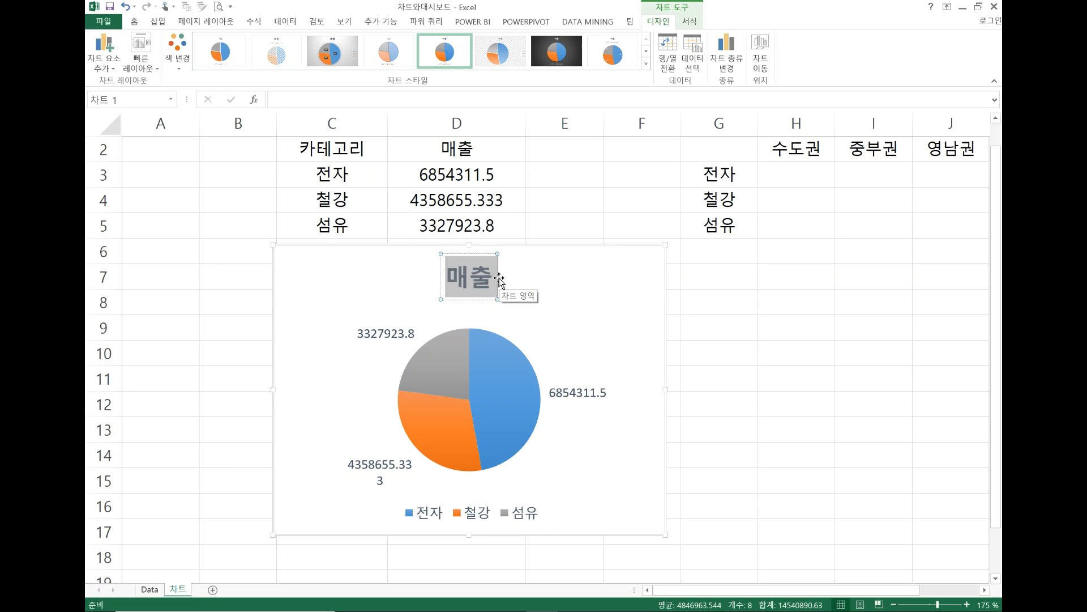
{"action": "type", "text": "카테고리"}
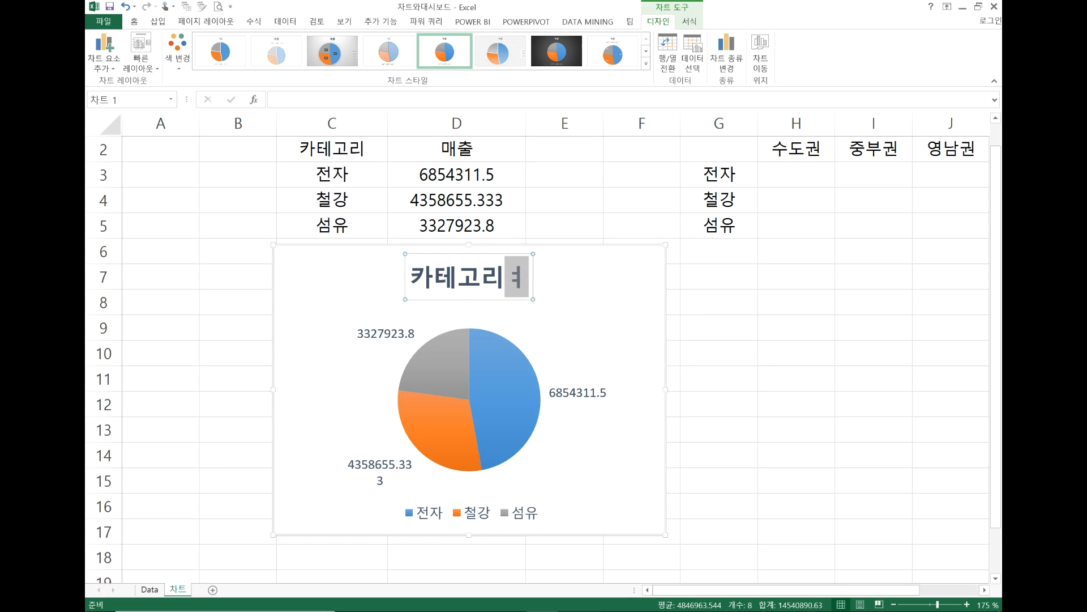
{"action": "type", "text": "별 매출"}
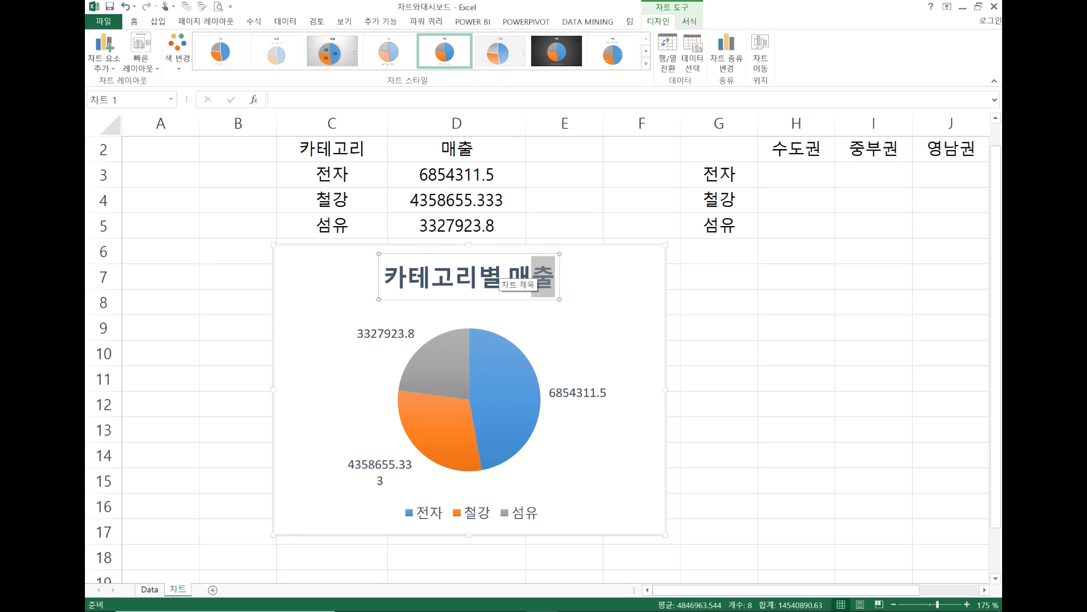
{"action": "left_click", "coordinate": [770, 342]}
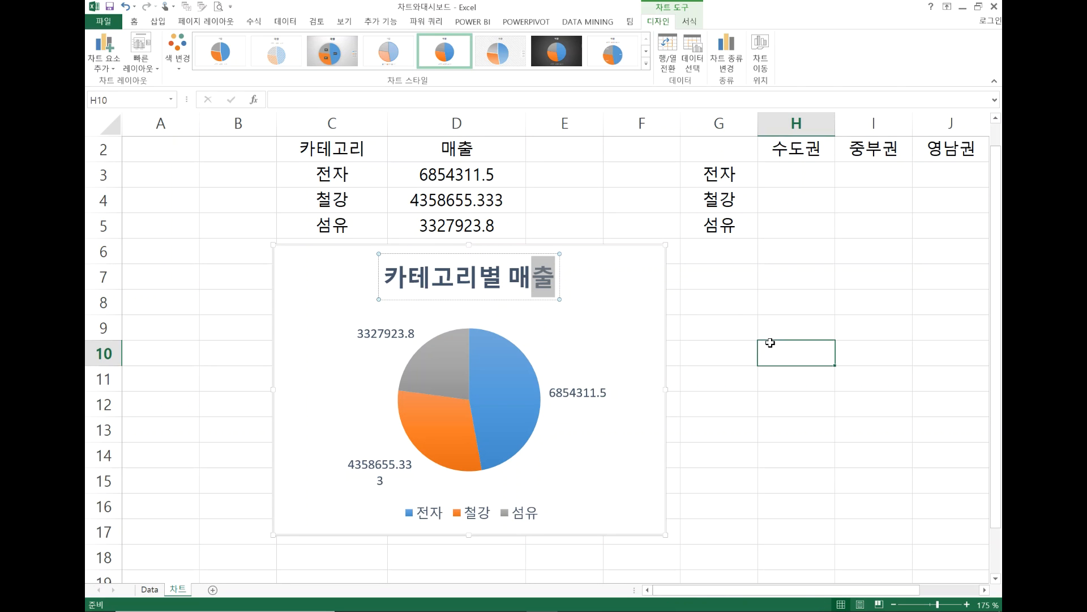
Step: Include the percentage (백분율) alongside the value in the pie chart's data labels, then close the formatting options
{"action": "left_click", "coordinate": [589, 393]}
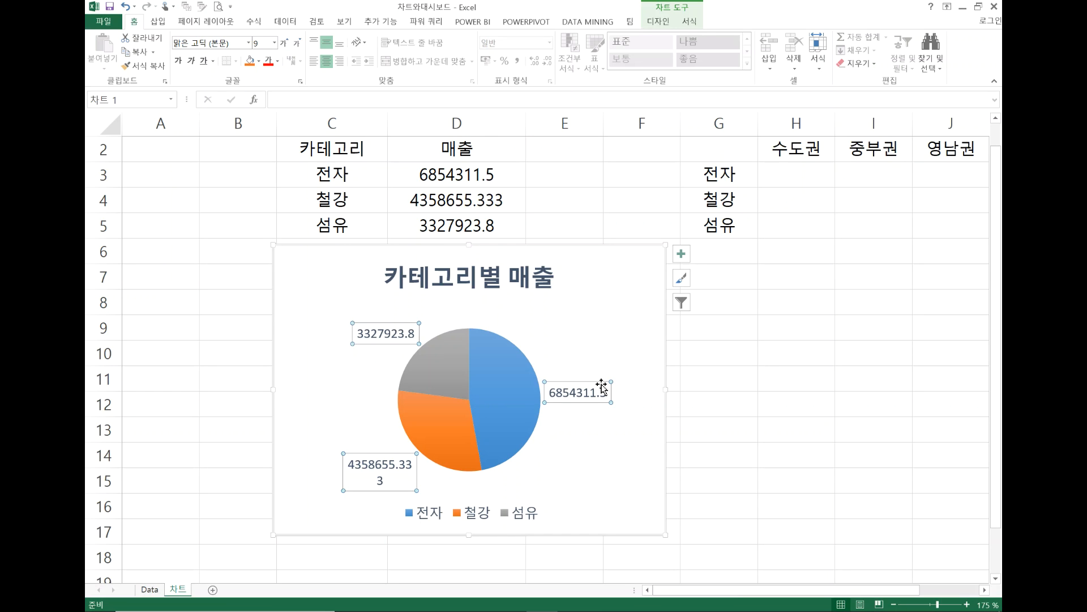
{"action": "right_click", "coordinate": [602, 388]}
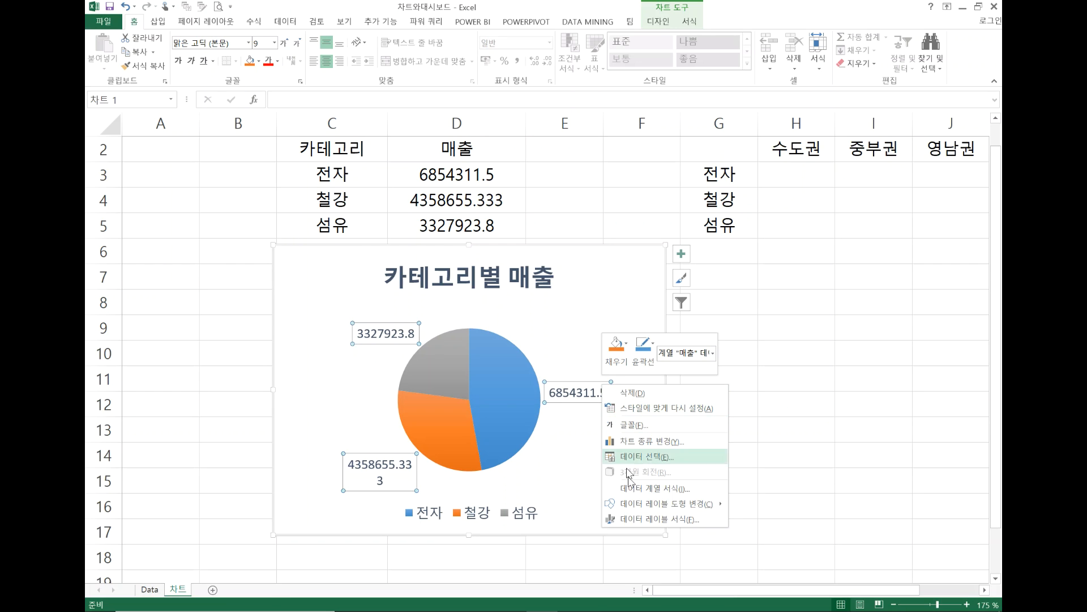
{"action": "left_click", "coordinate": [636, 520]}
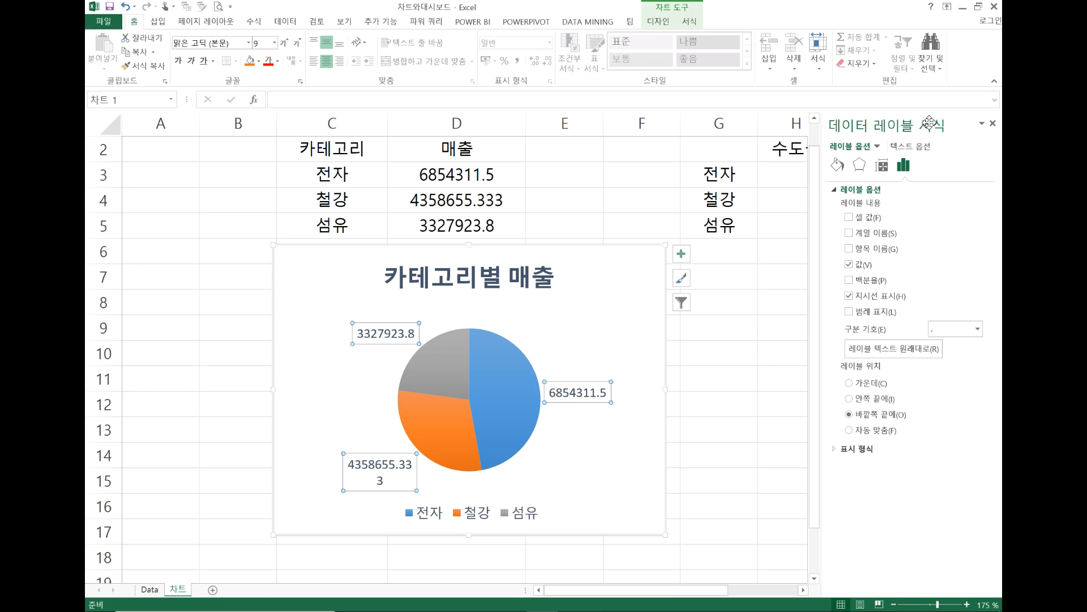
{"action": "left_click", "coordinate": [849, 281]}
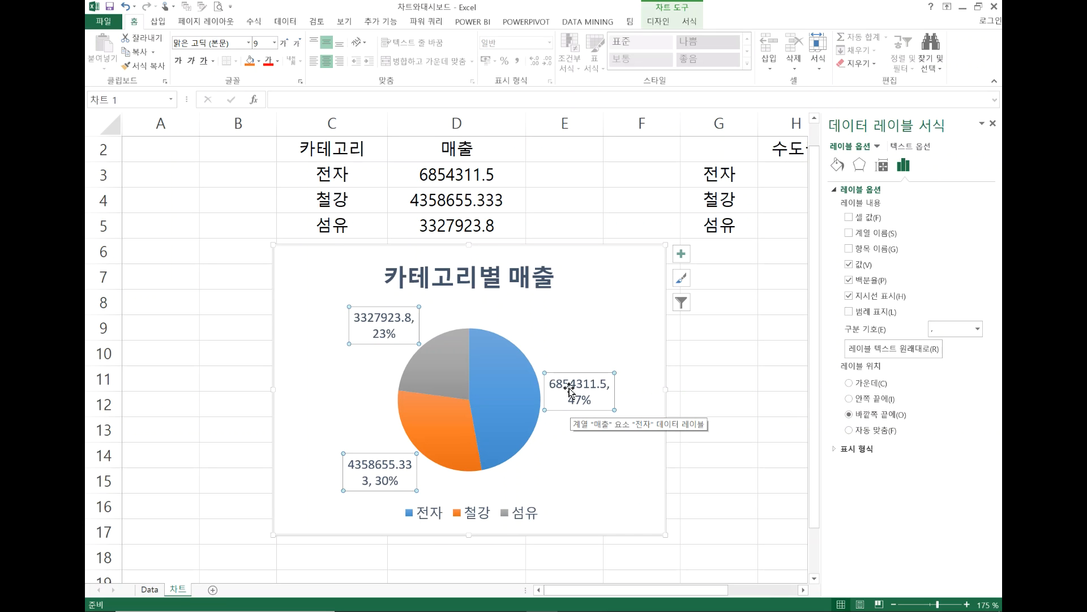
{"action": "left_click", "coordinate": [713, 404]}
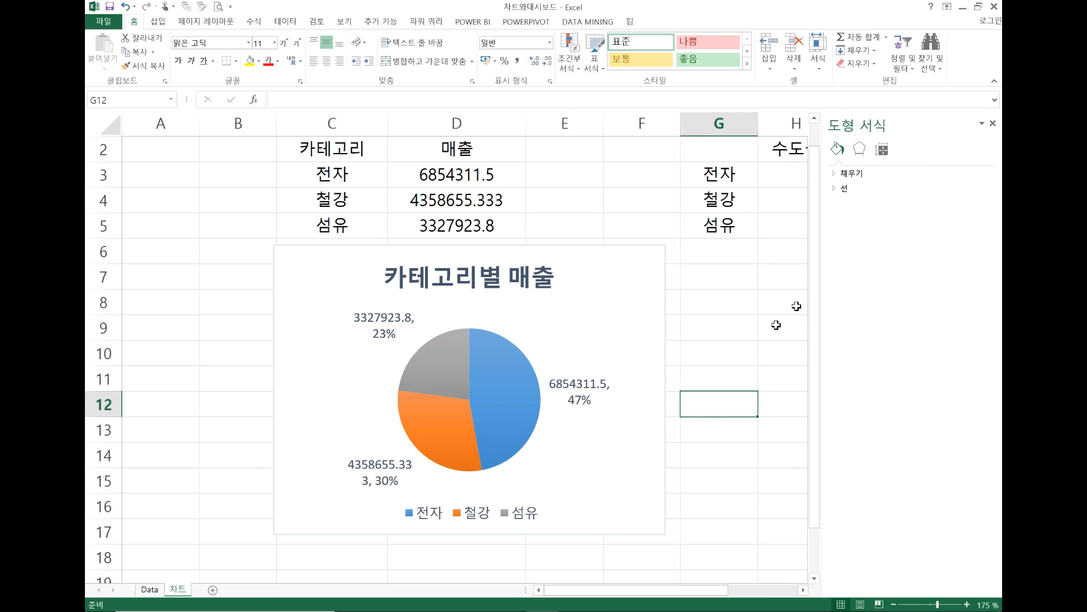
{"action": "left_click", "coordinate": [992, 123]}
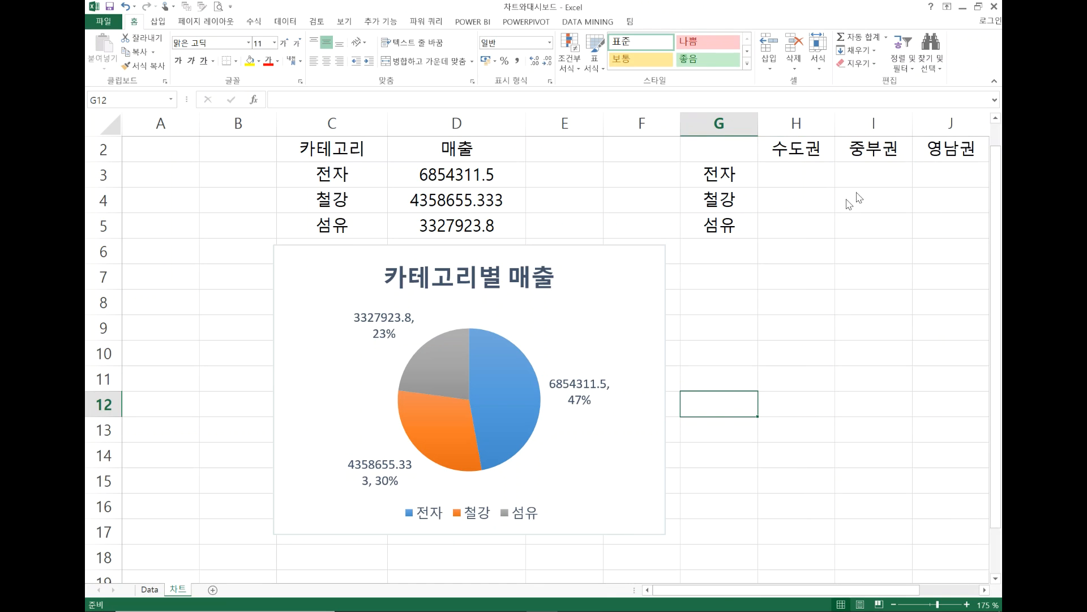
{"action": "left_click", "coordinate": [491, 178]}
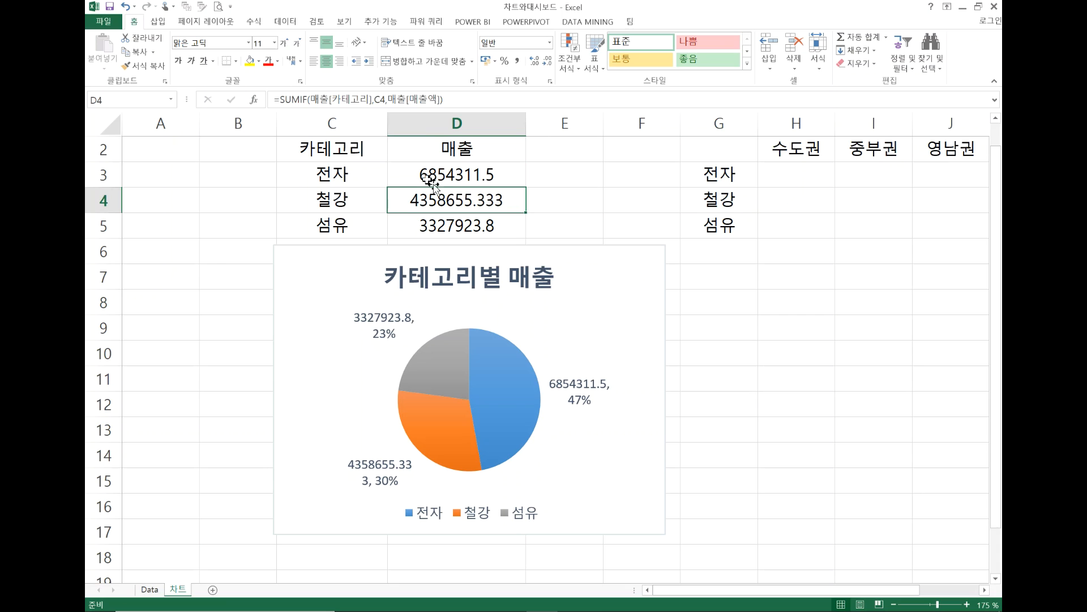
{"action": "left_click_drag", "start_coordinate": [374, 148], "coordinate": [496, 222]}
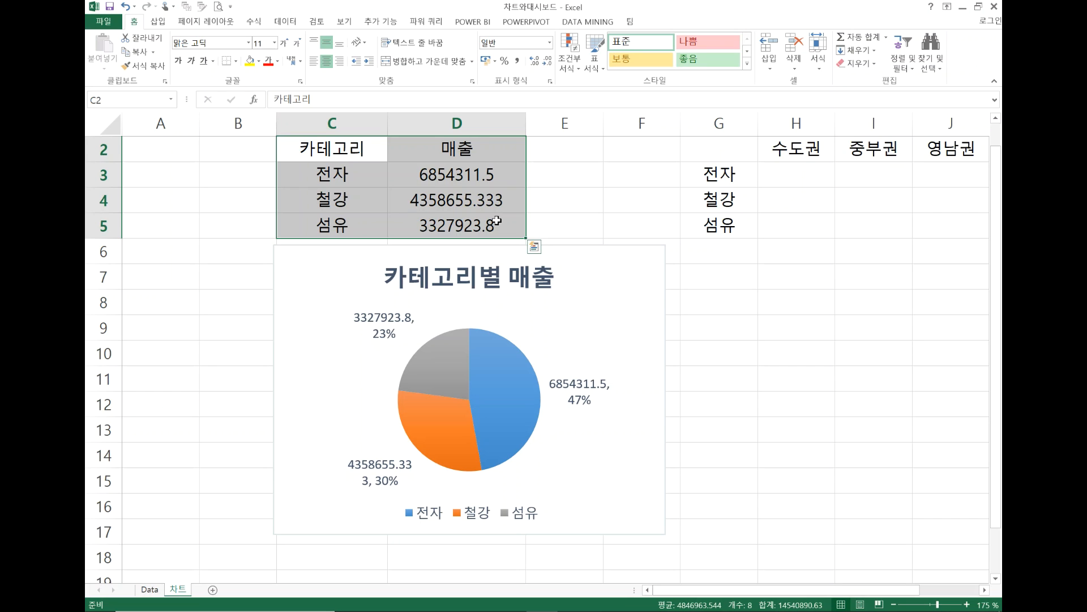
{"action": "left_click", "coordinate": [470, 177]}
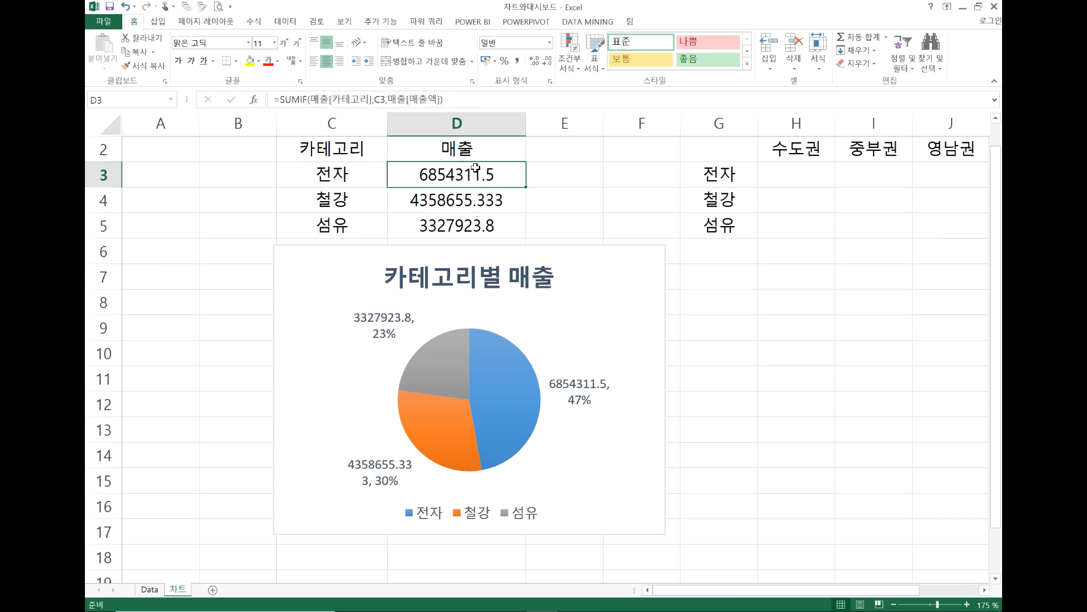
Step: Move the pie chart so its left edge lies in column B, still just below the summary table
{"action": "mouse_move", "coordinate": [477, 342]}
{"action": "left_click", "coordinate": [576, 248]}
{"action": "left_click_drag", "start_coordinate": [576, 248], "coordinate": [523, 253]}
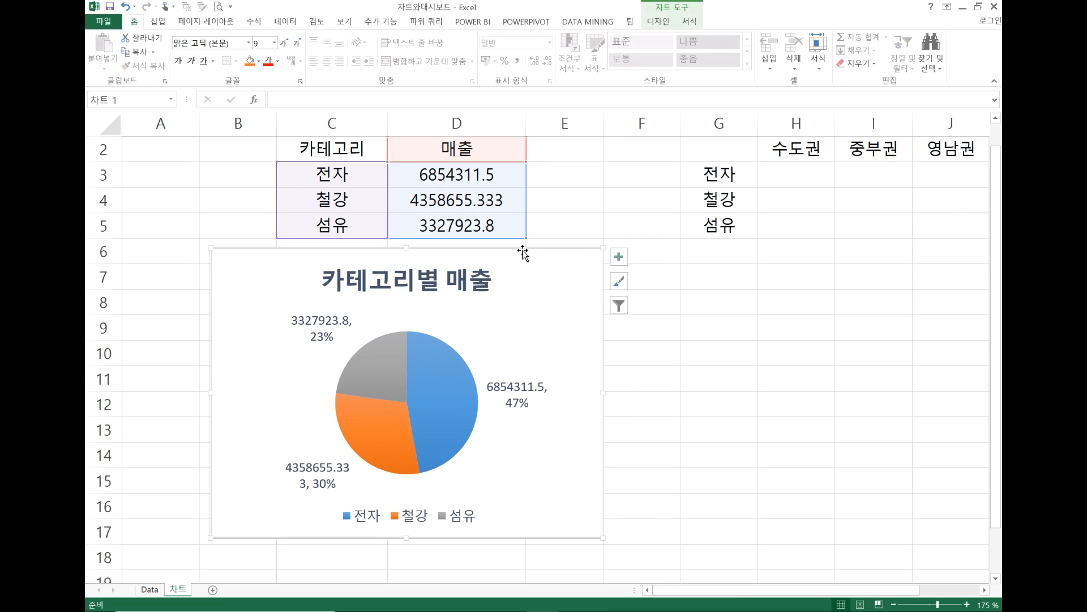
Step: Examine the category-by-region table: region headers H2:K2, categories G3:G5 and the empty cells H3:K5
{"action": "left_click_drag", "start_coordinate": [835, 591], "coordinate": [895, 598]}
{"action": "scroll", "coordinate": [813, 304], "scroll_direction": "up", "scroll_amount": 1}
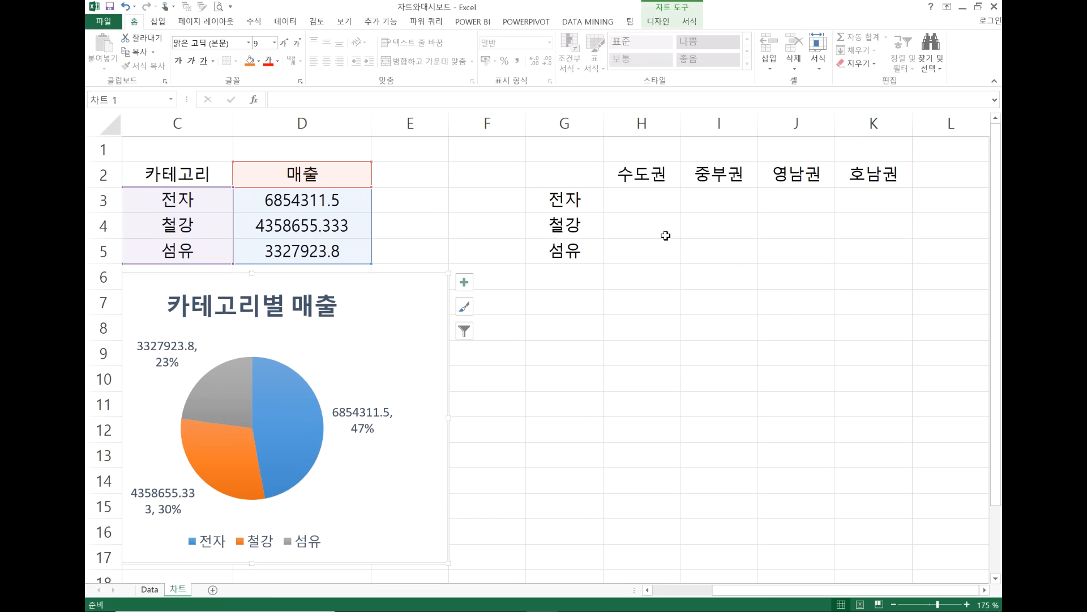
{"action": "left_click_drag", "start_coordinate": [645, 176], "coordinate": [885, 181]}
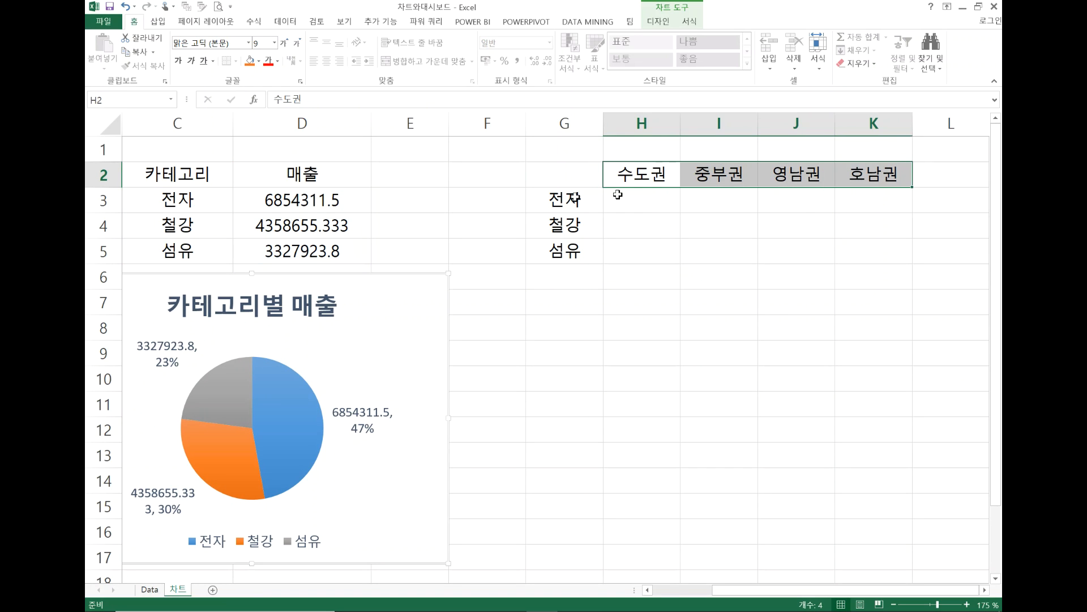
{"action": "left_click_drag", "start_coordinate": [546, 196], "coordinate": [562, 252]}
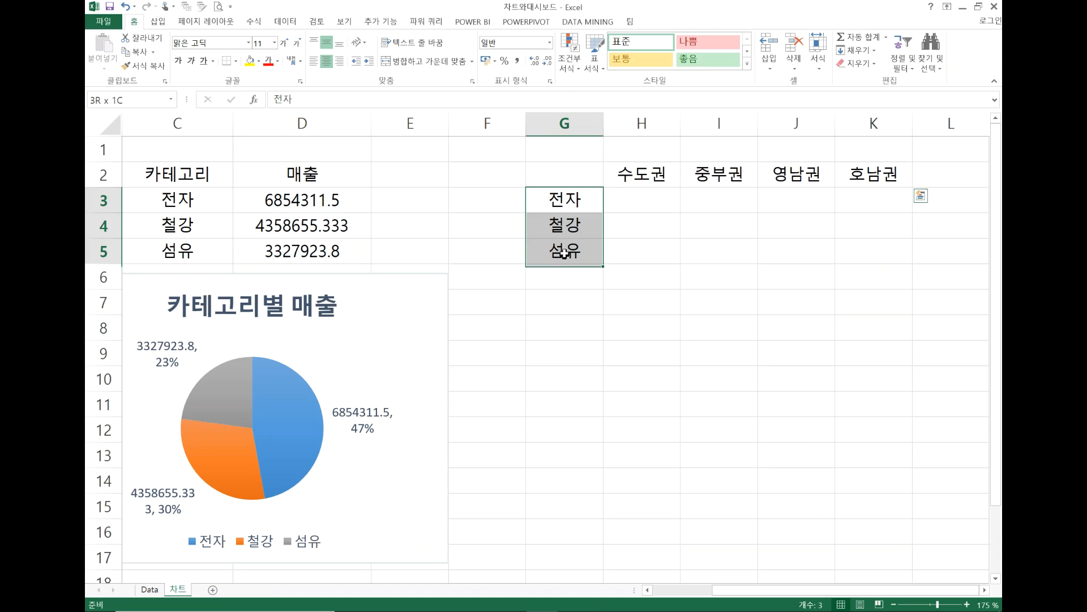
{"action": "left_click_drag", "start_coordinate": [650, 202], "coordinate": [875, 251]}
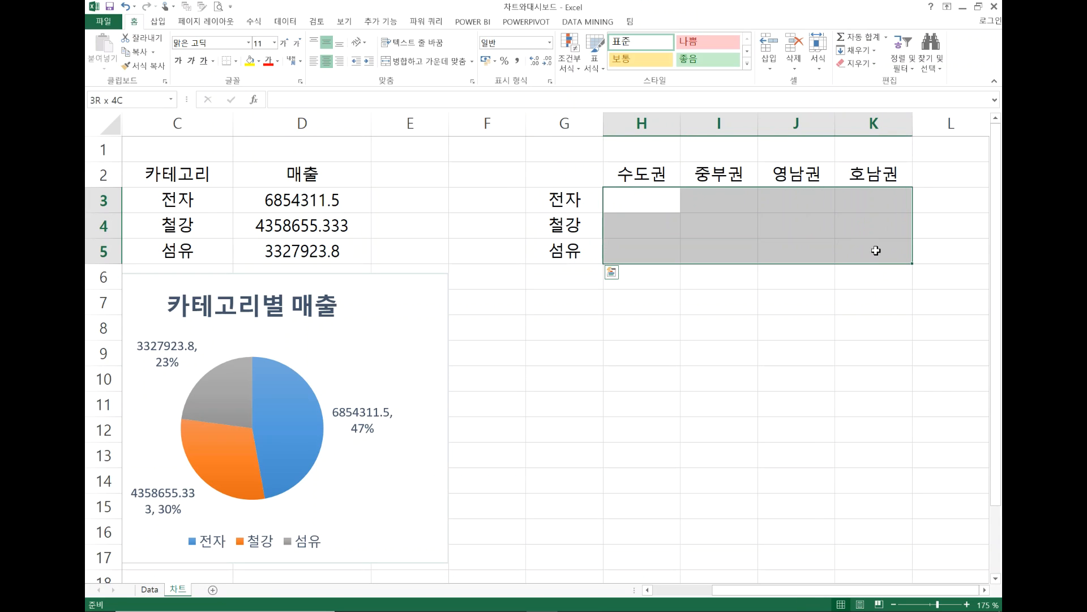